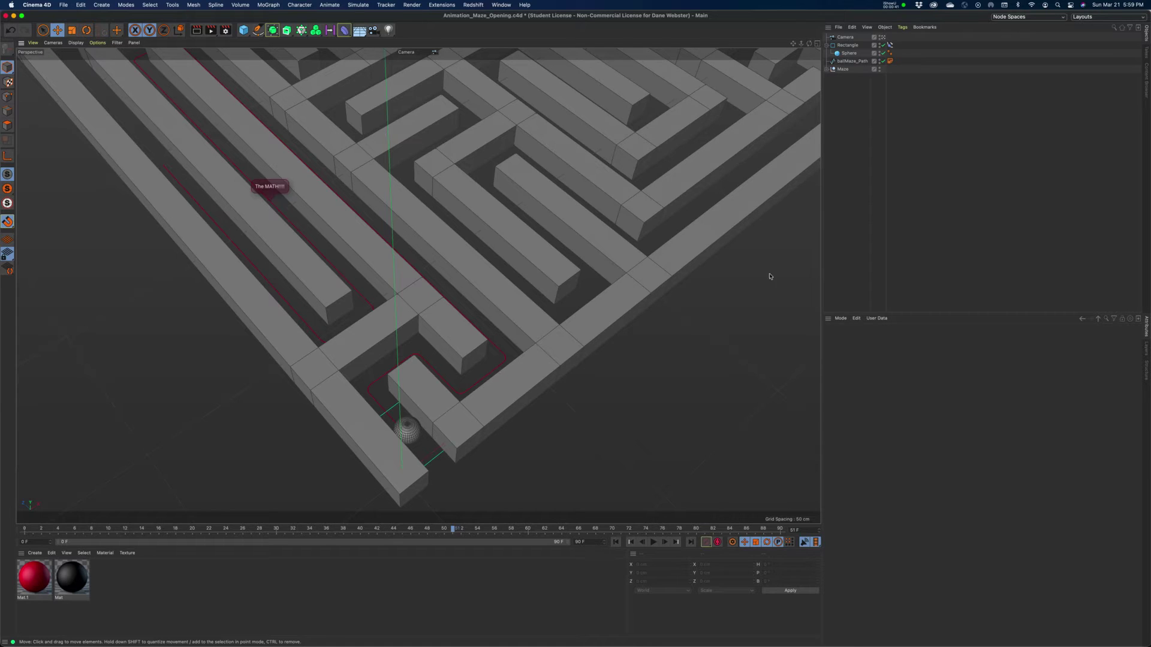
Open the project information for the ballMaze_Path spline and check its structure data
left_click(849, 61)
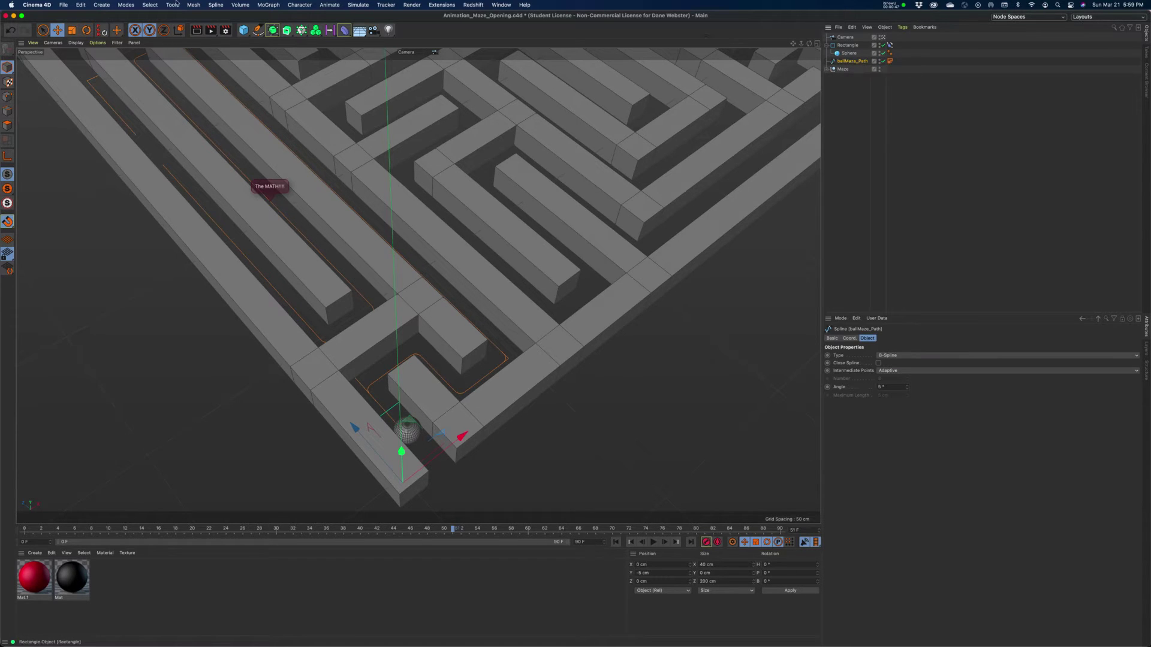
left_click(81, 5)
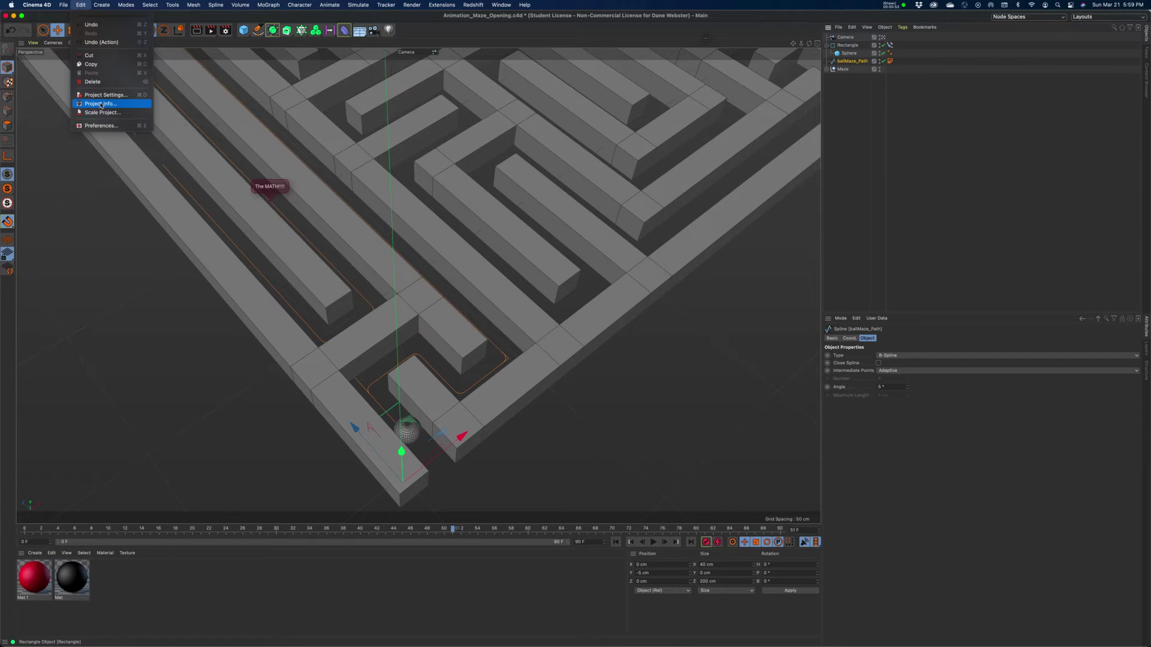
left_click(101, 104)
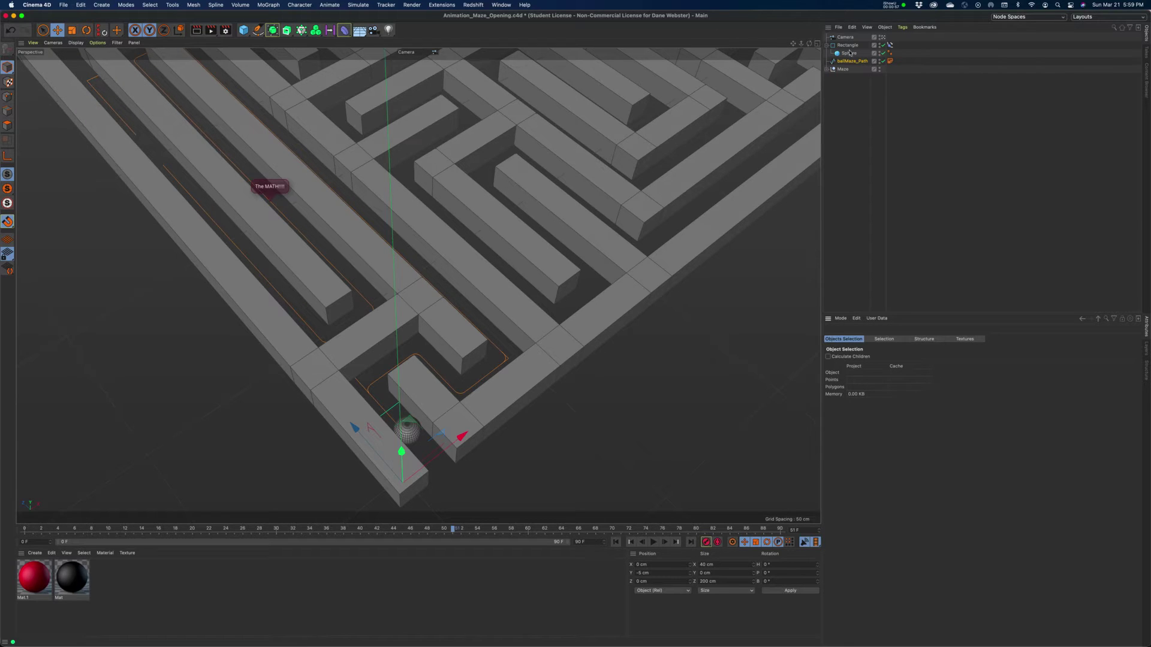
left_click(82, 7)
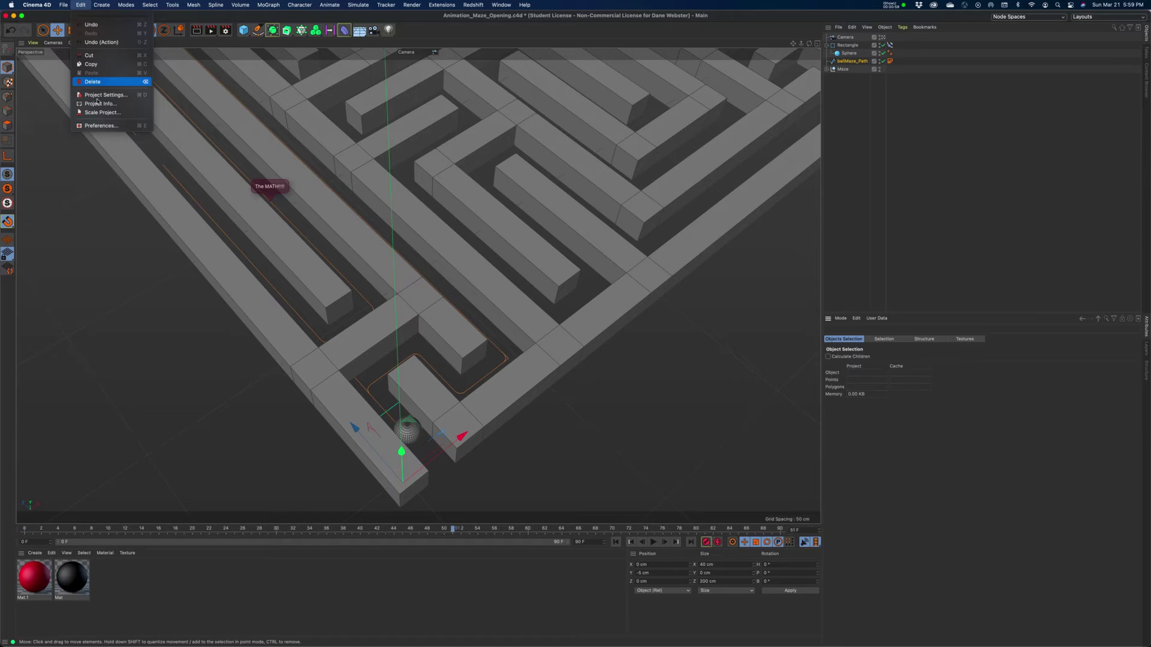
left_click(80, 5)
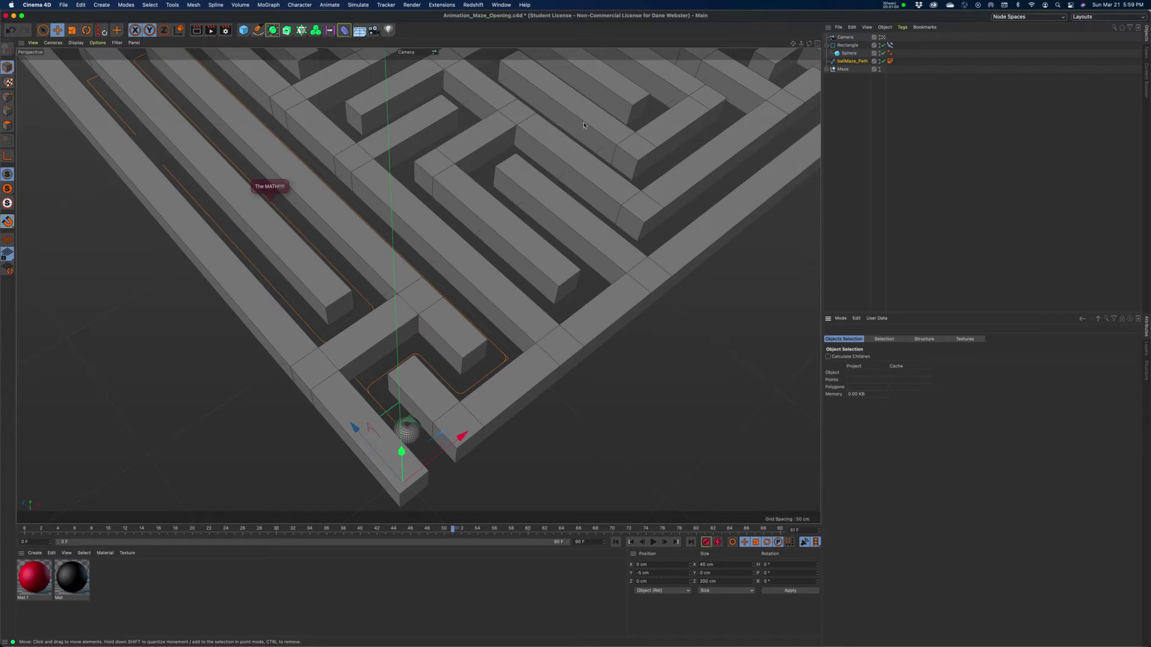
left_click(886, 340)
left_click(921, 340)
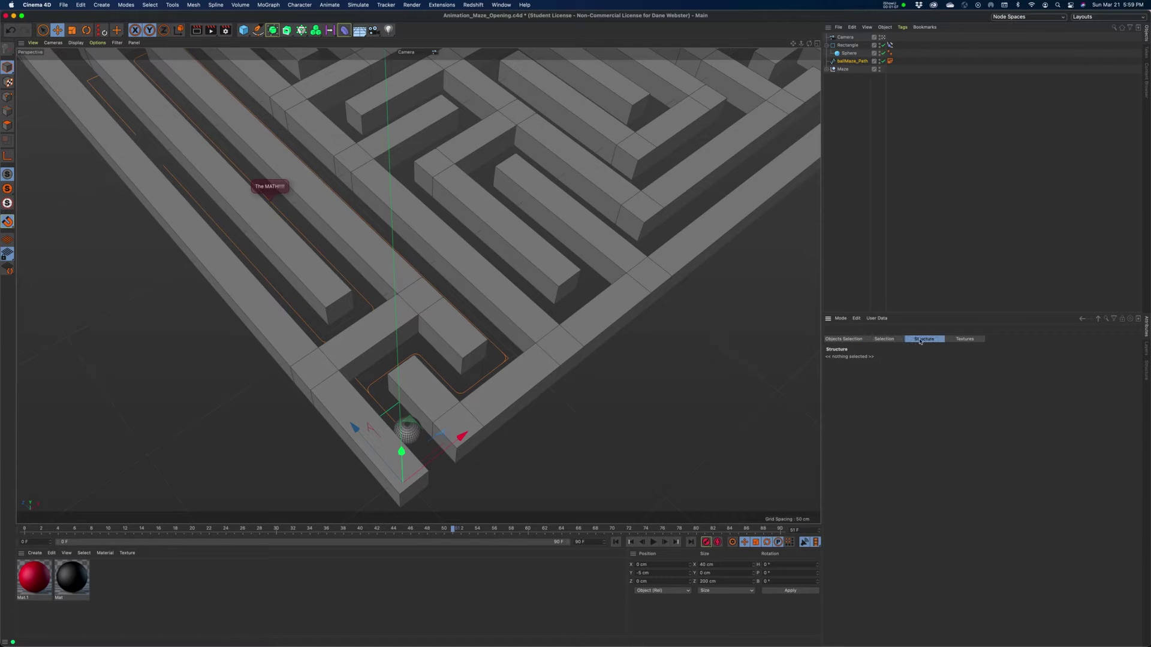
Reload the project information with ballMaze_Path selected and look up its spline length among the object, selection, texture and structure data
left_click(851, 61)
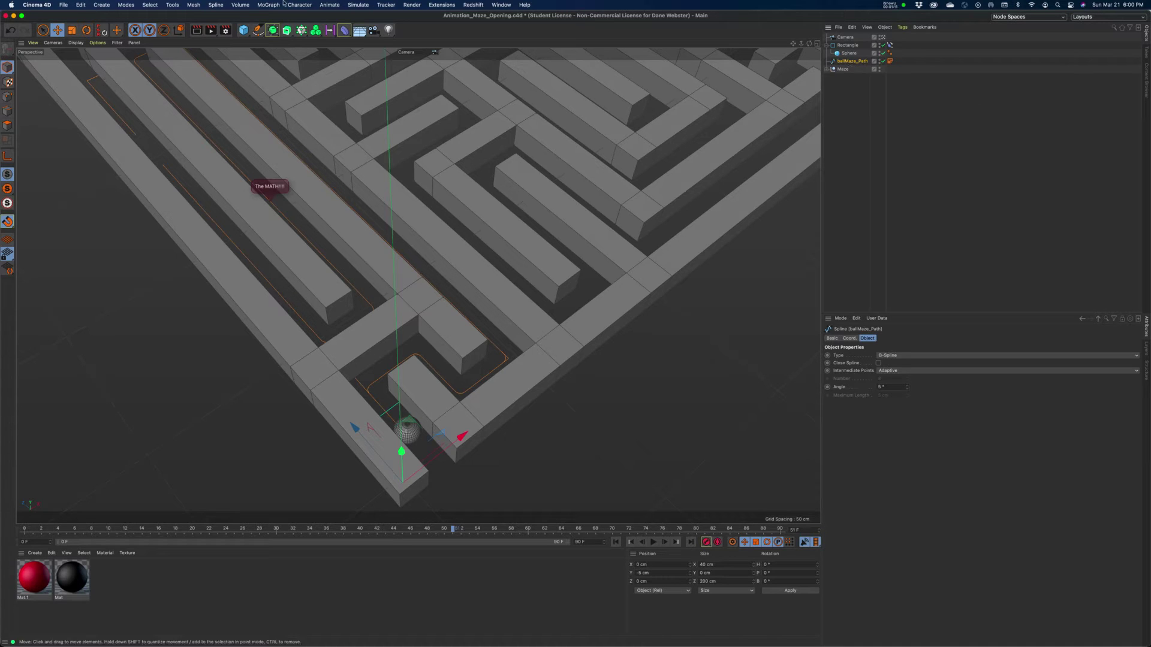
left_click(81, 4)
left_click(109, 110)
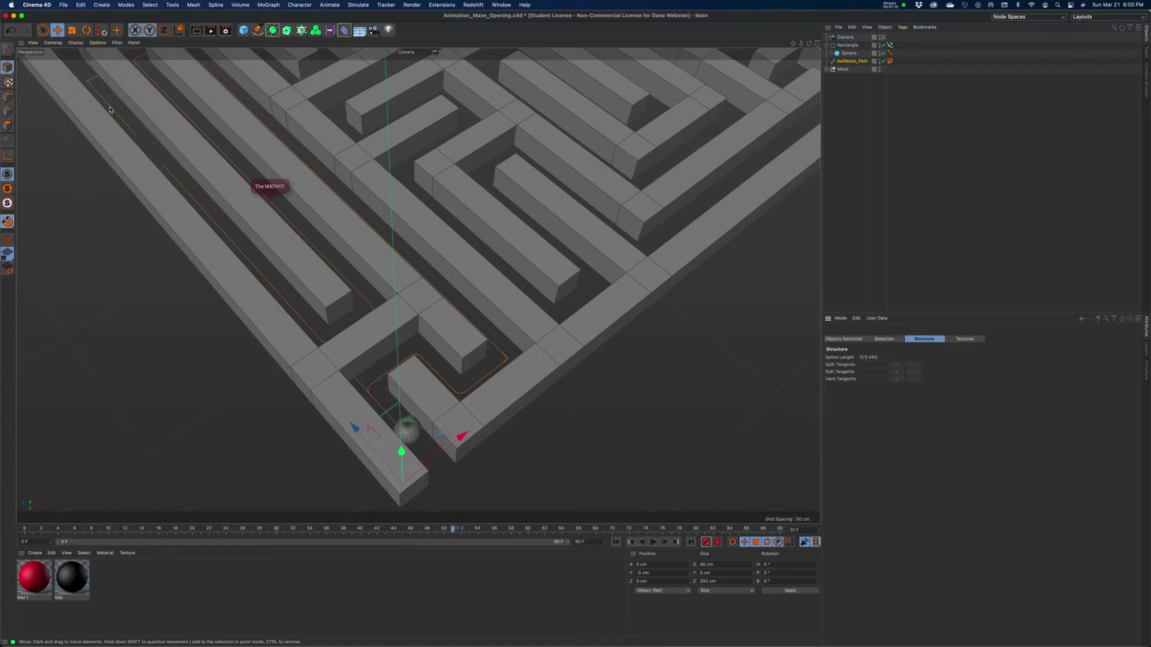
left_click(839, 340)
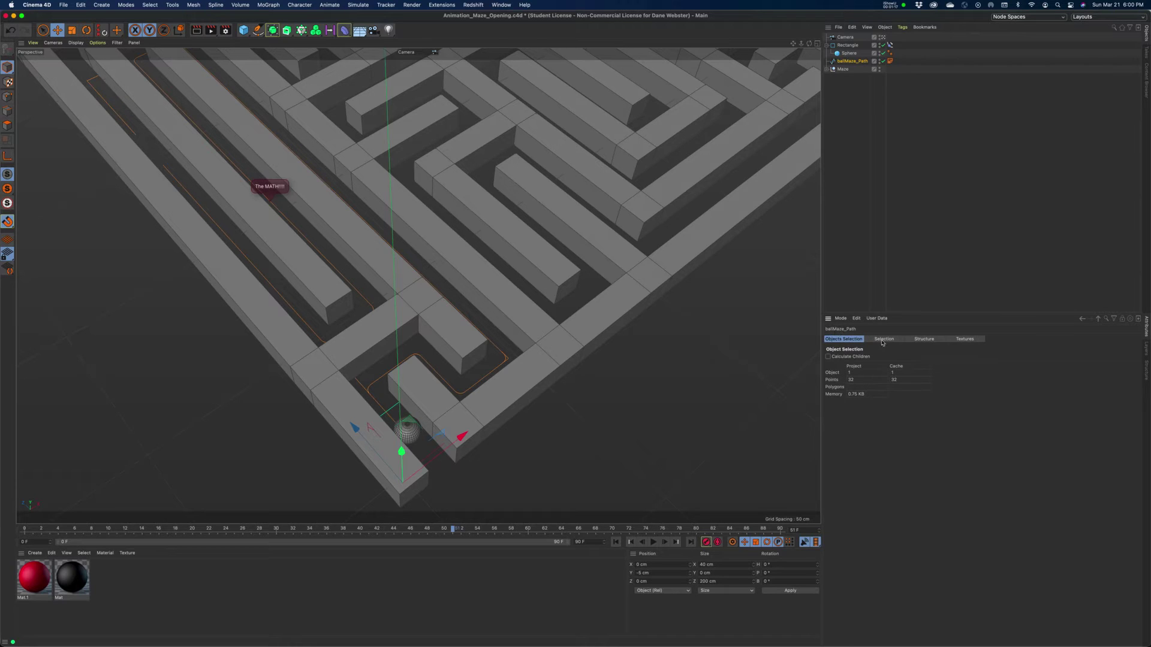
left_click(883, 339)
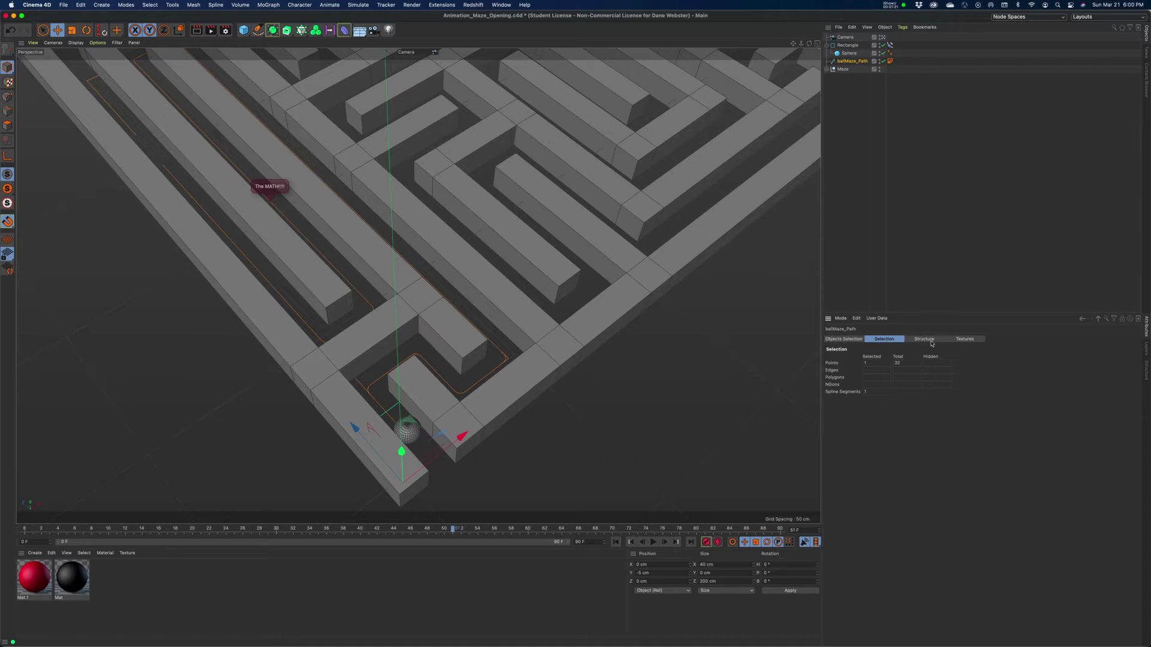
left_click(965, 339)
left_click(924, 340)
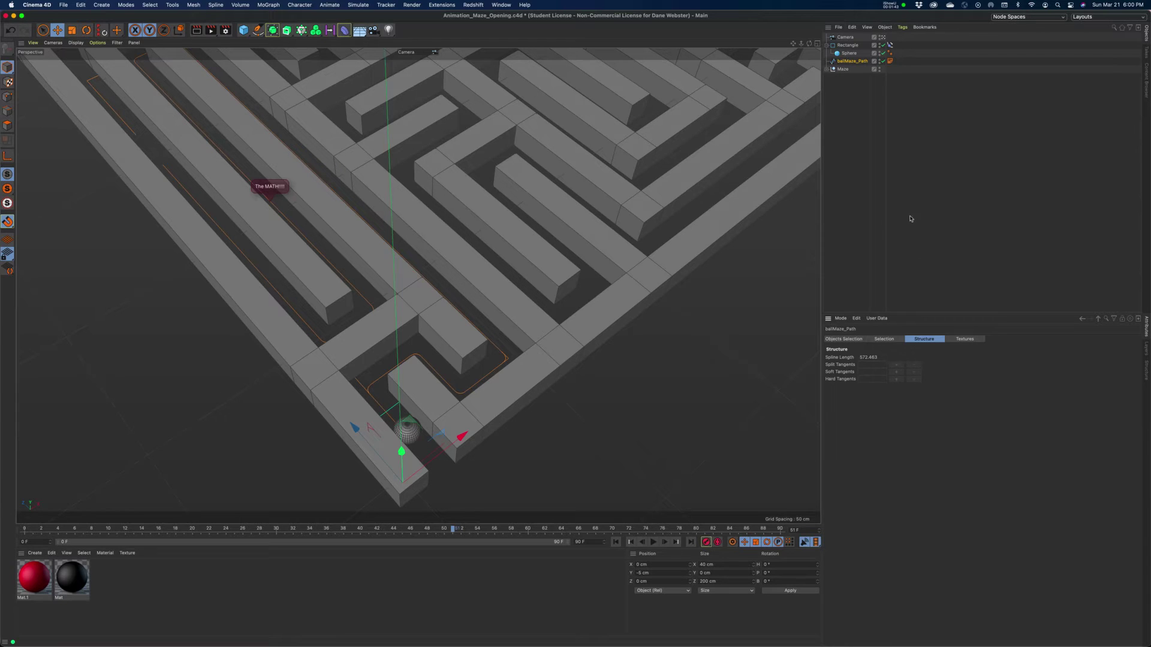
Add the line "572.463 - path length" to the annotation attached to ballMaze_Path
left_click(890, 61)
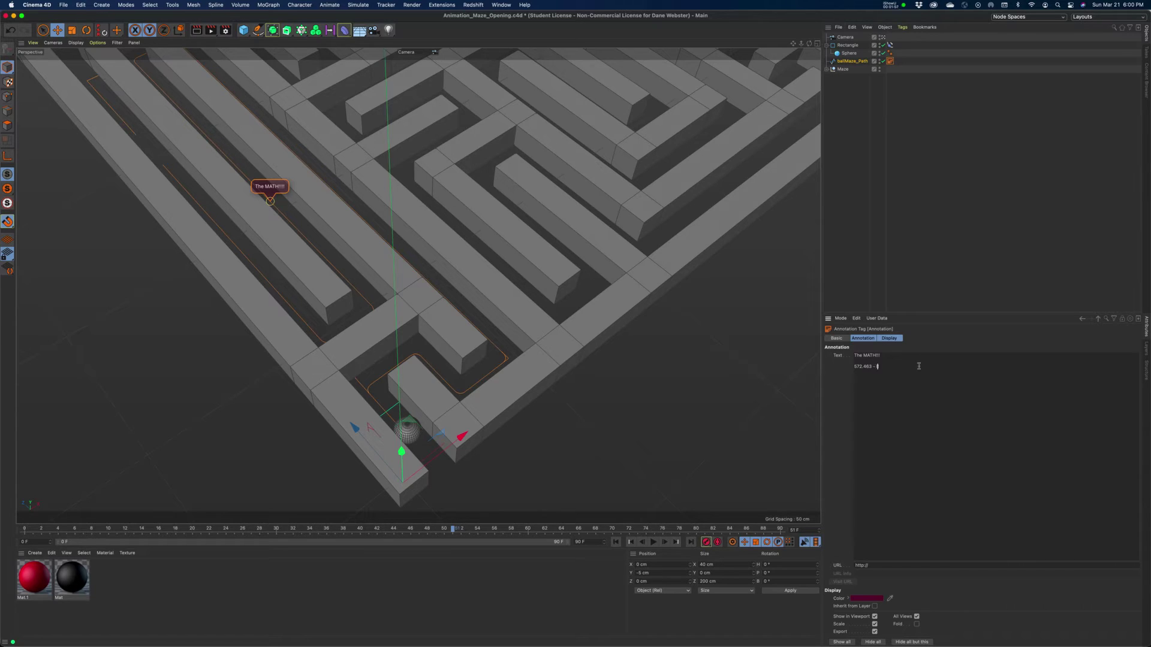
type("th")
type("th")
type("path")
left_click(892, 387)
left_click(786, 399)
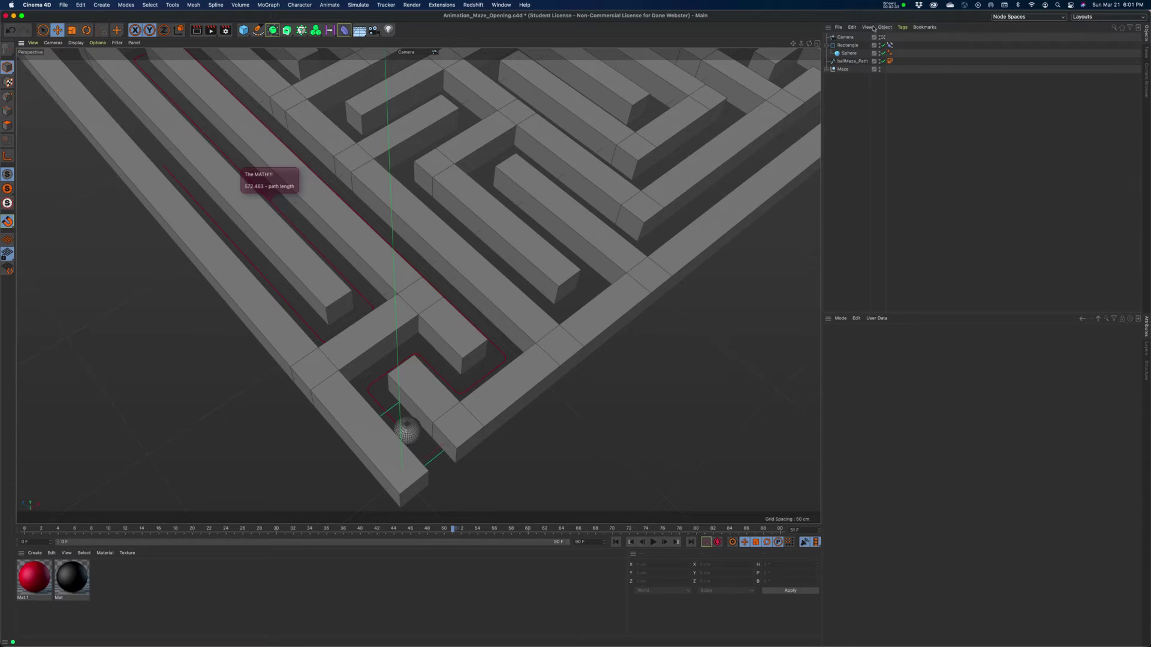
Calculate the sphere's circumference as 3.14*8 in Spotlight and add the line "25.12 - ball circumference" to the ballMaze_Path annotation
left_click(849, 54)
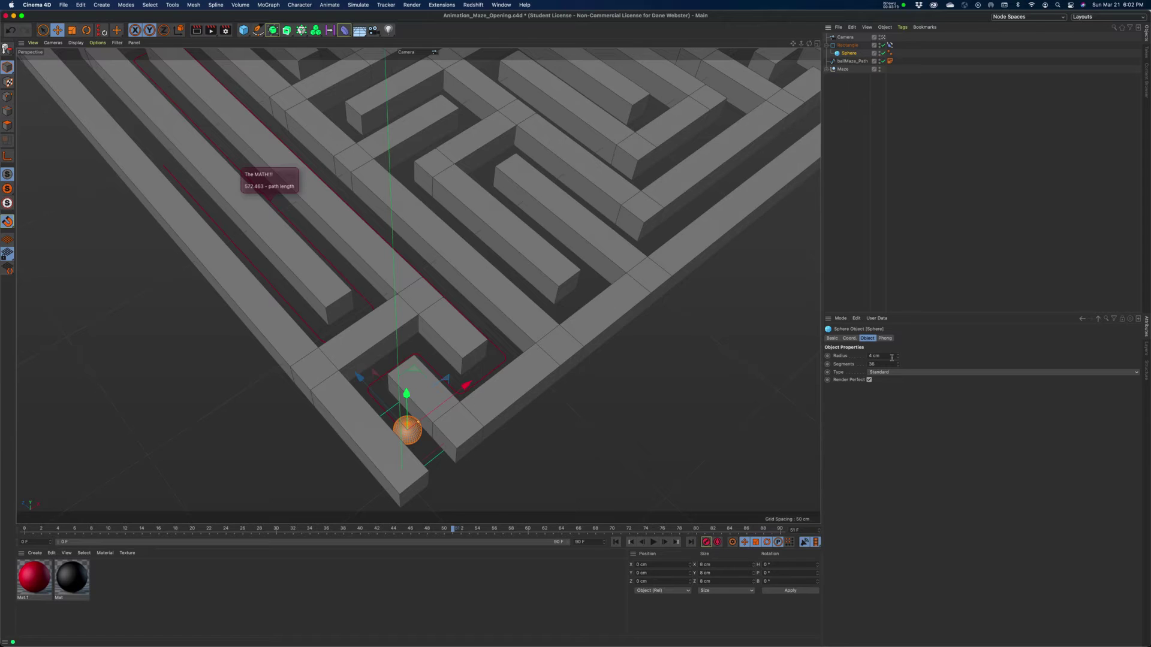
key("super+space")
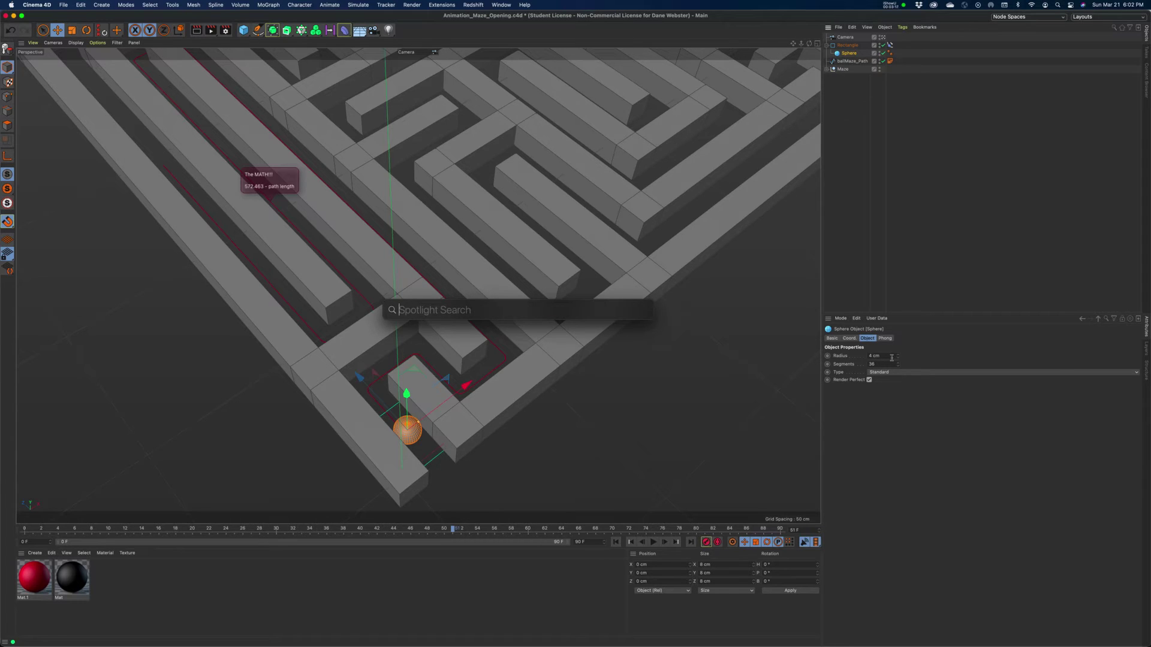
type("3.14*")
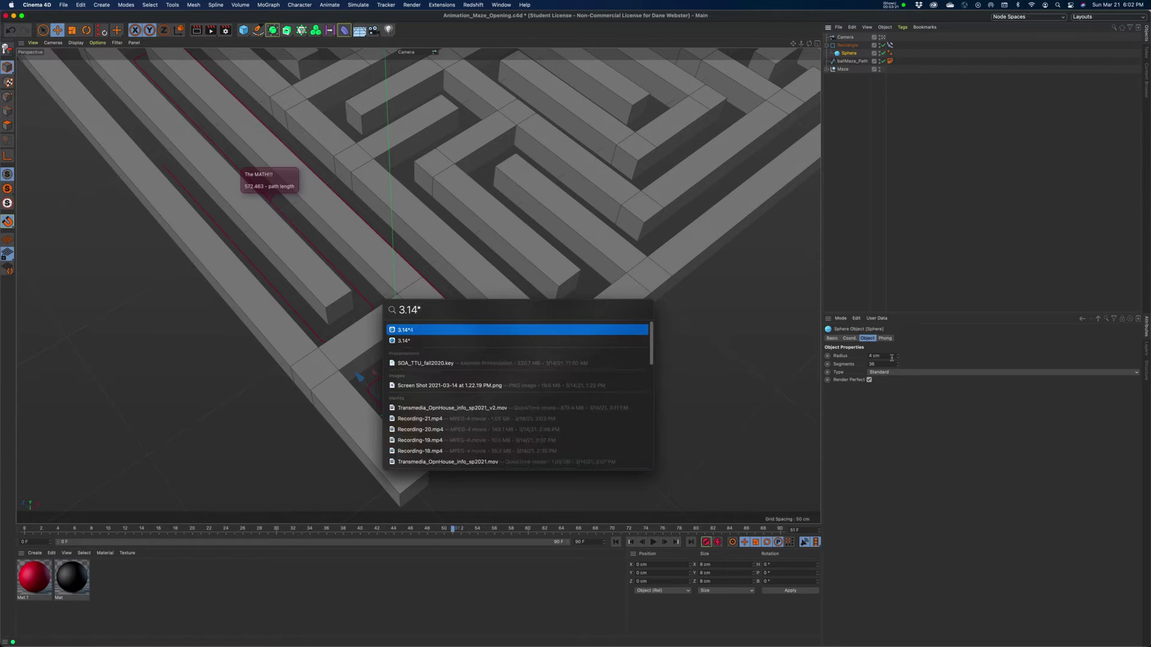
type("8")
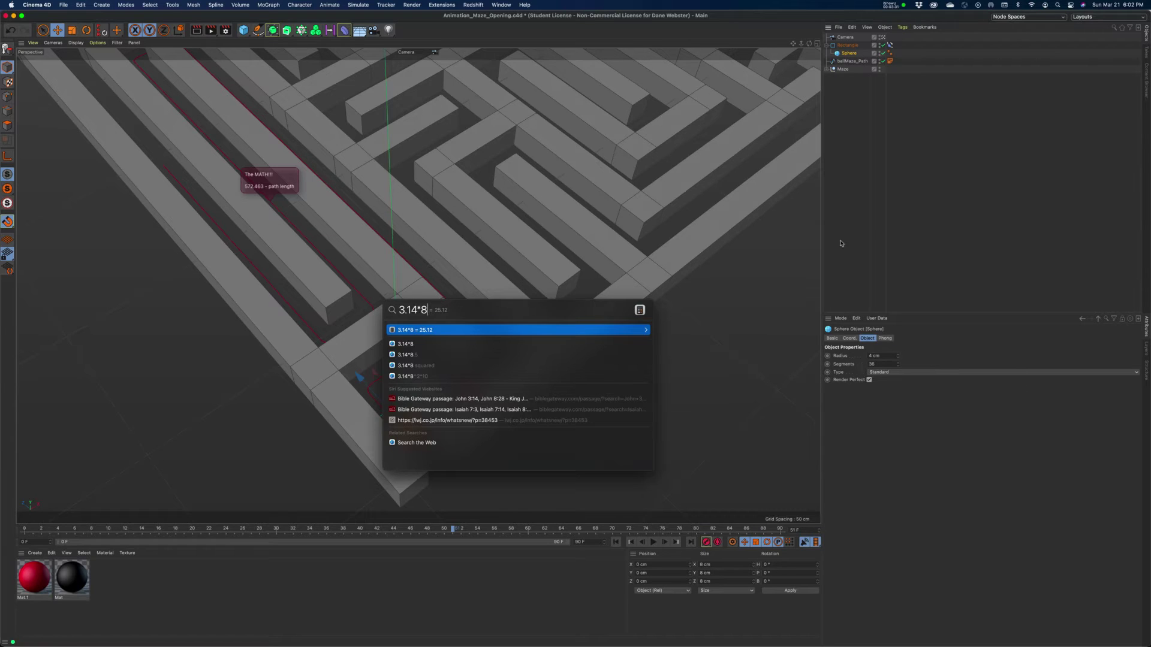
left_click(890, 61)
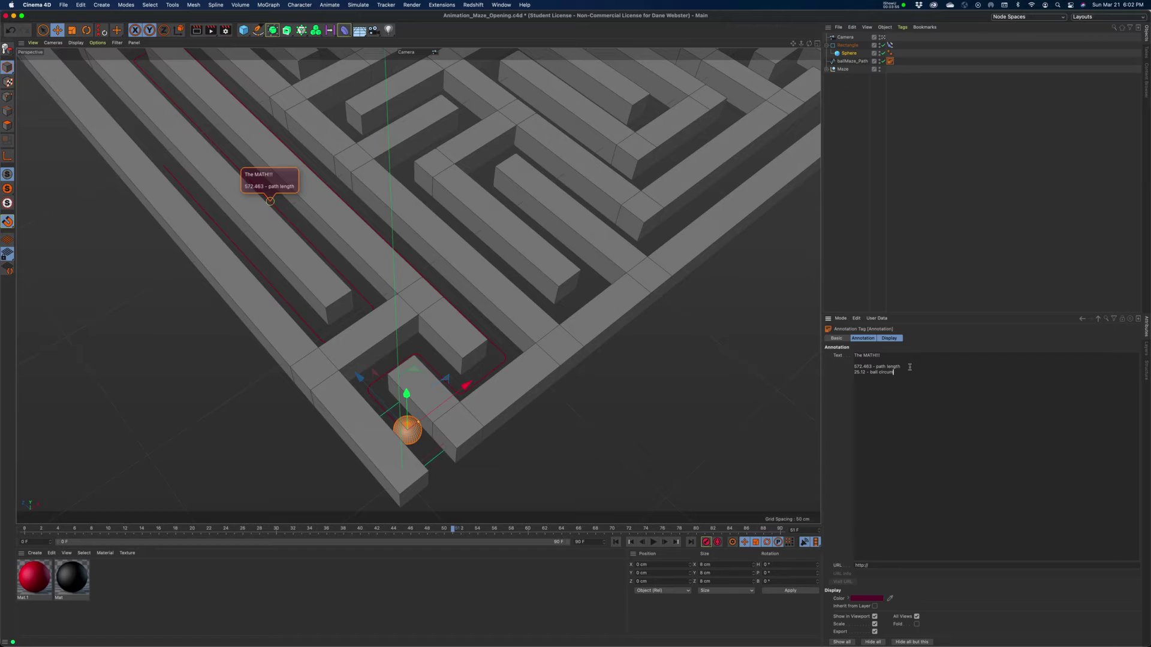
type("erence")
Switch to the Calculator app and move its window away from the annotation in the maze view
key("super+space")
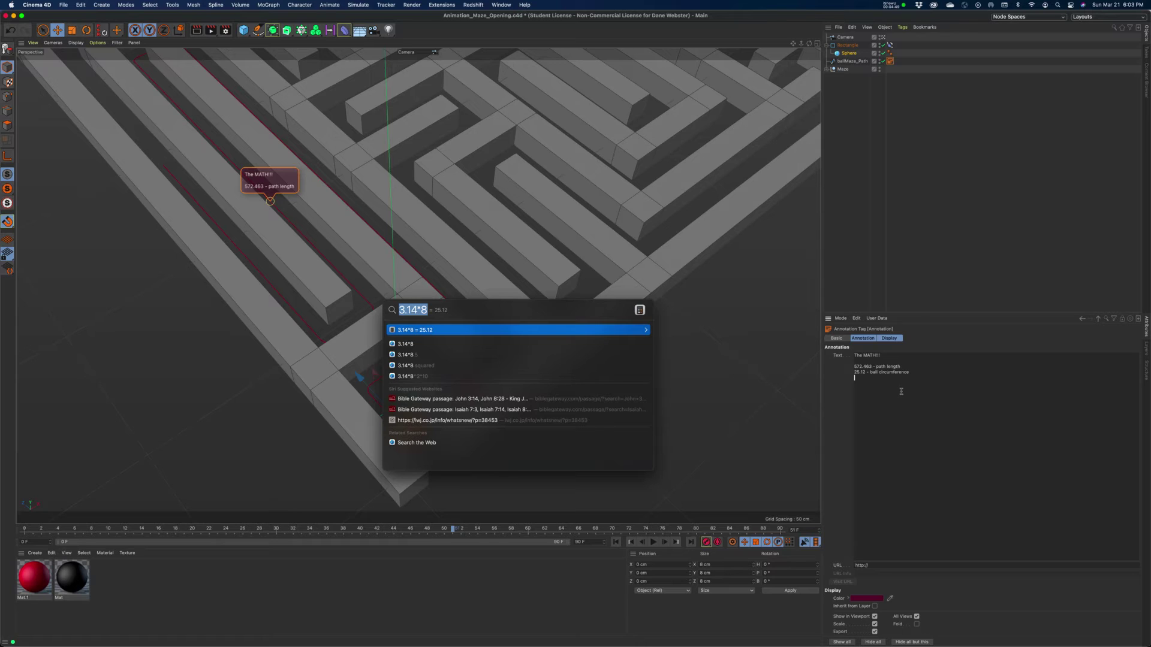
type("57")
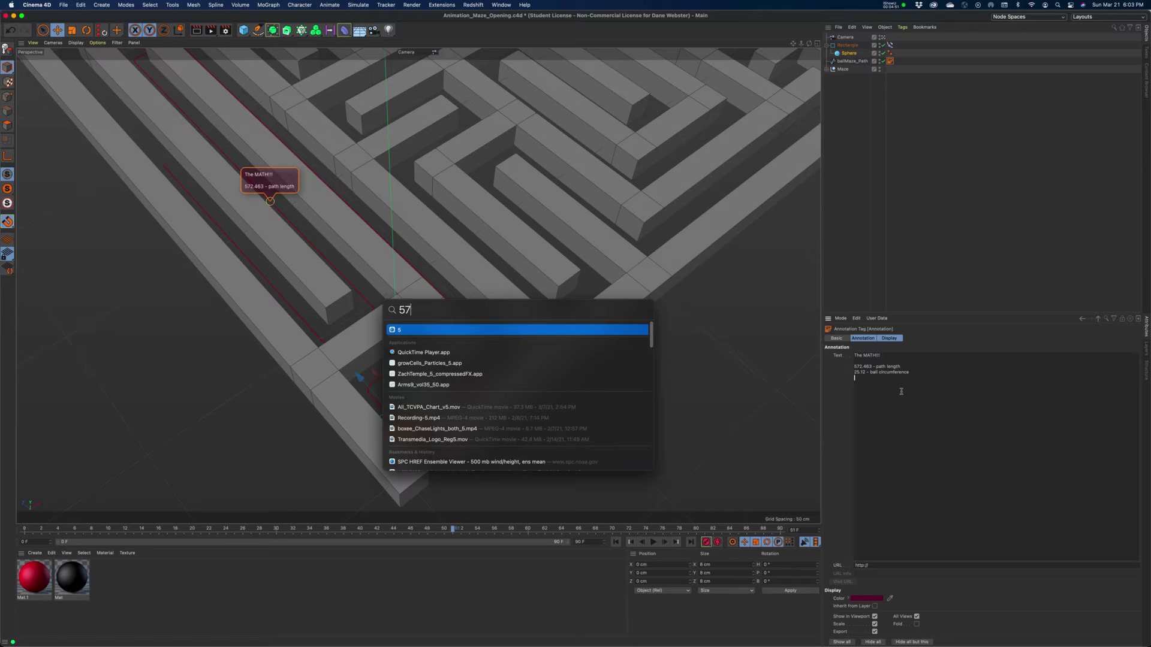
key("BackSpace")
key("BackSpace")
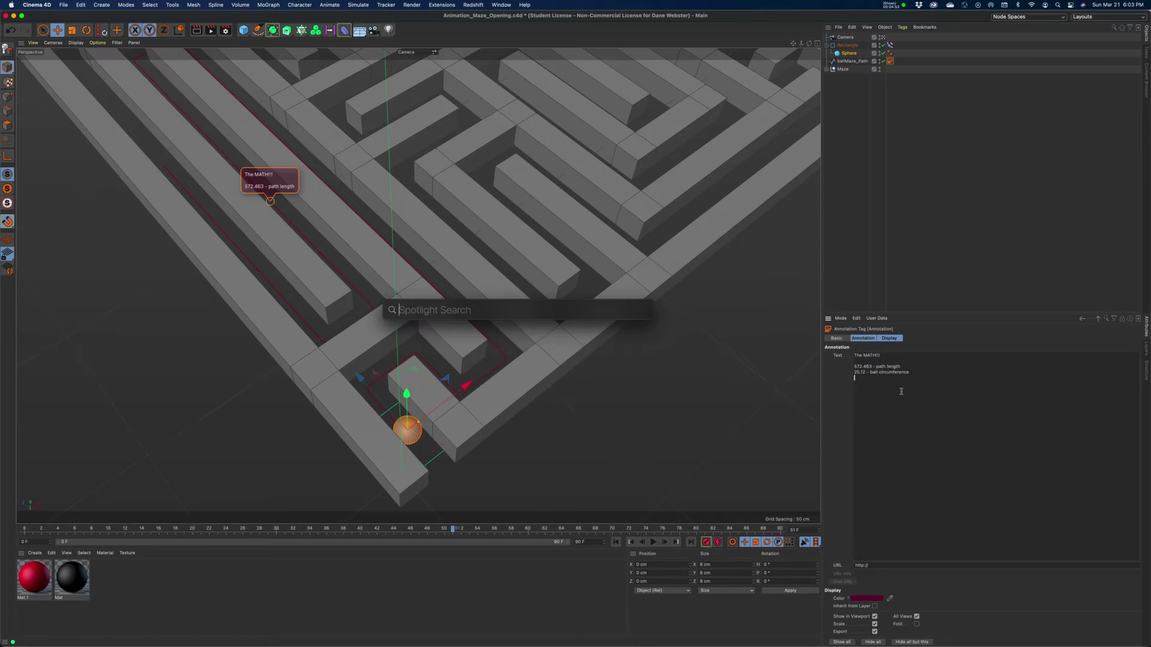
type("calc")
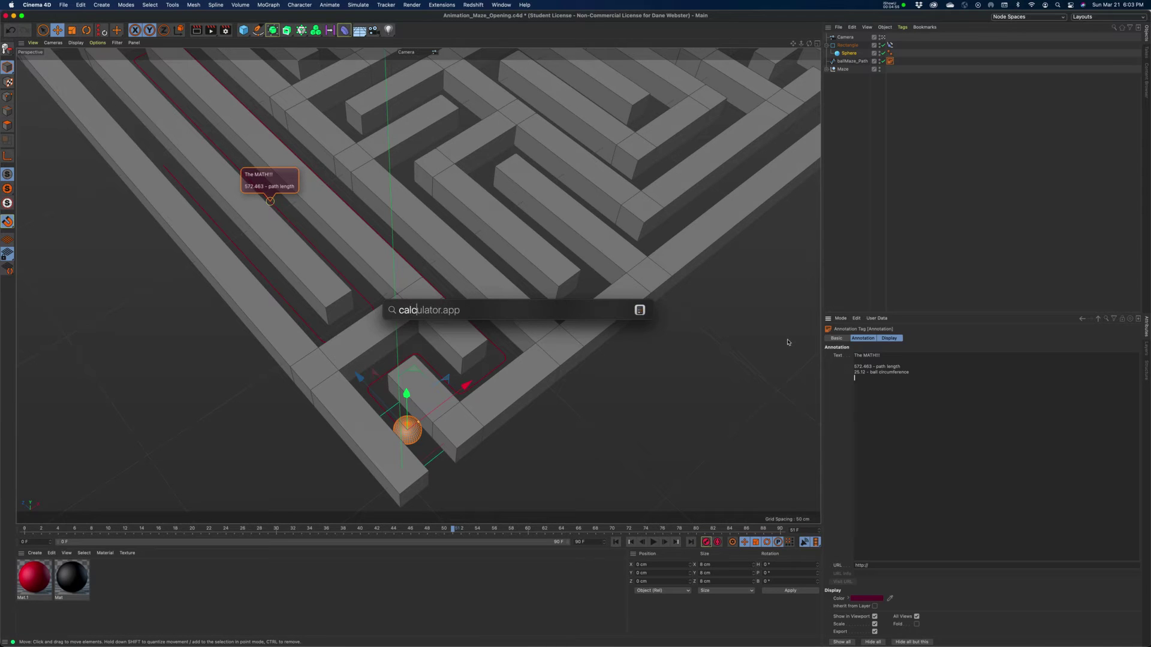
key("Return")
left_click(351, 146)
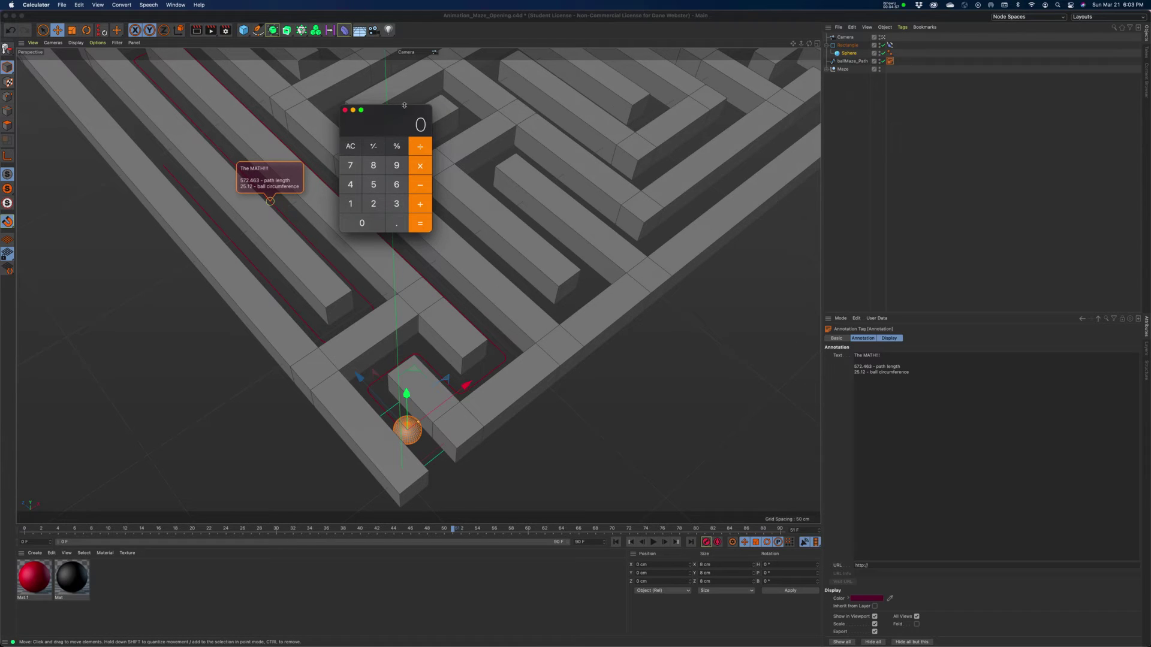
left_click_drag(420, 124, 673, 219)
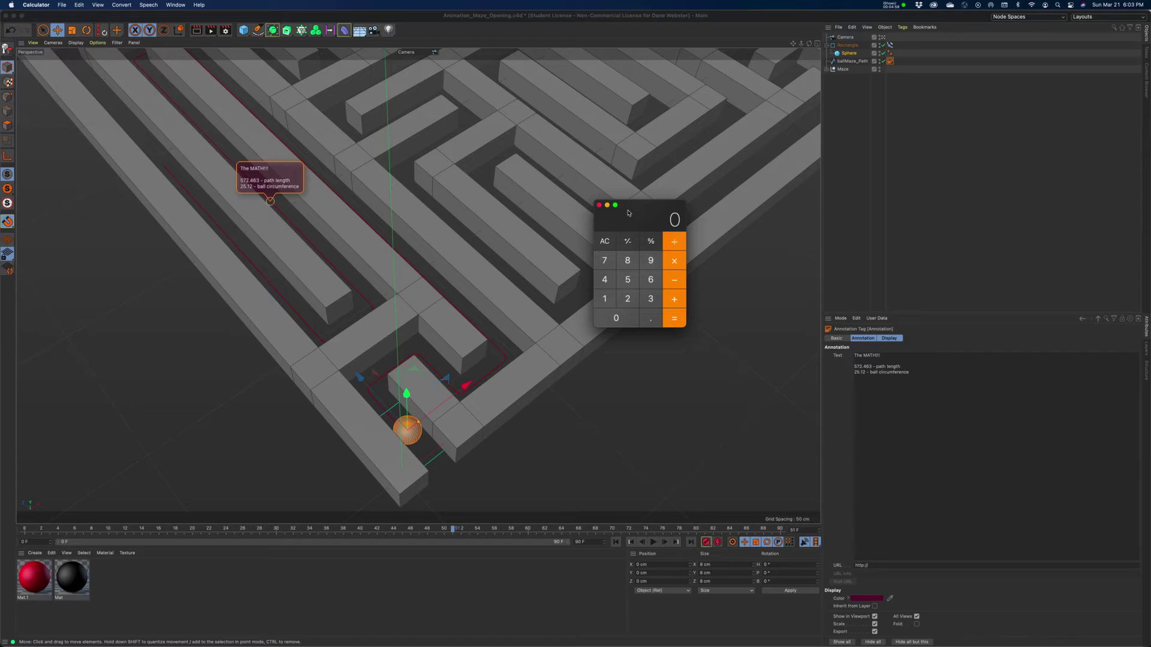
Divide the path length 572.463 by the ball circumference 25.12 in Calculator
left_click(629, 286)
left_click(604, 261)
left_click(627, 298)
left_click(649, 320)
left_click(605, 280)
left_click(651, 279)
left_click(650, 298)
left_click(674, 243)
left_click(630, 302)
left_click(628, 279)
left_click(650, 318)
left_click(605, 299)
left_click(624, 301)
left_click(673, 321)
Add the line "22.789 - # of complate rotations" to the ballMaze_Path annotation, below the circumference entry
left_click(914, 373)
type("22.789")
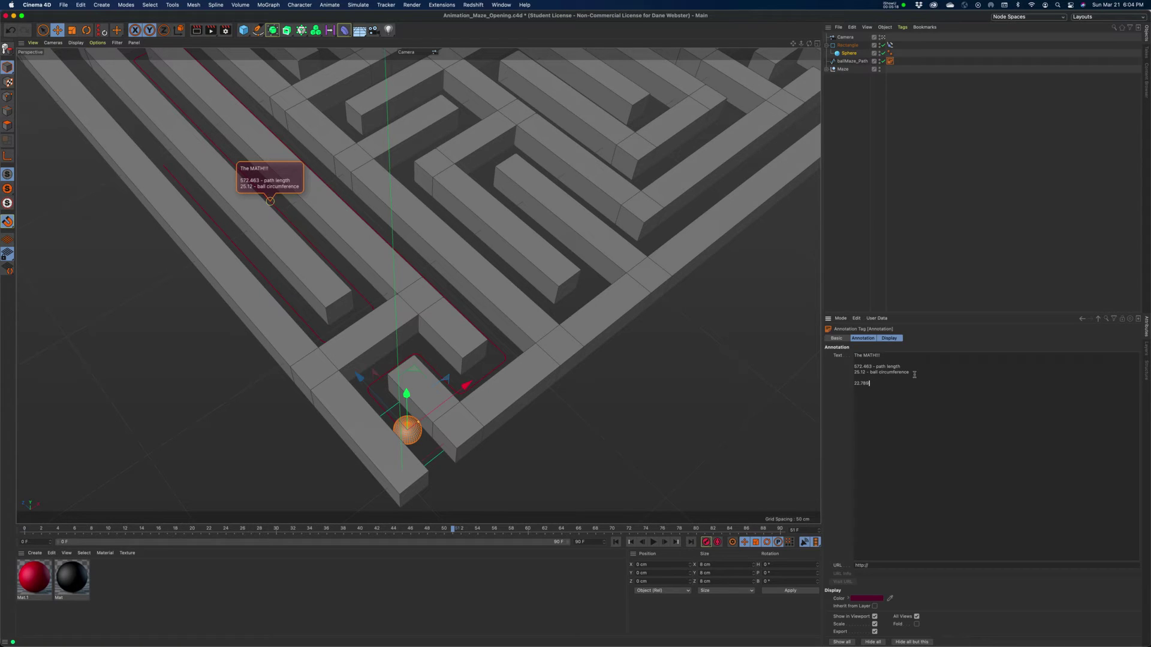
type(" - #")
type("of complate rotations")
Switch back to Calculator and multiply the number of rotations by 360
key("super+space")
type("calc")
key("Return")
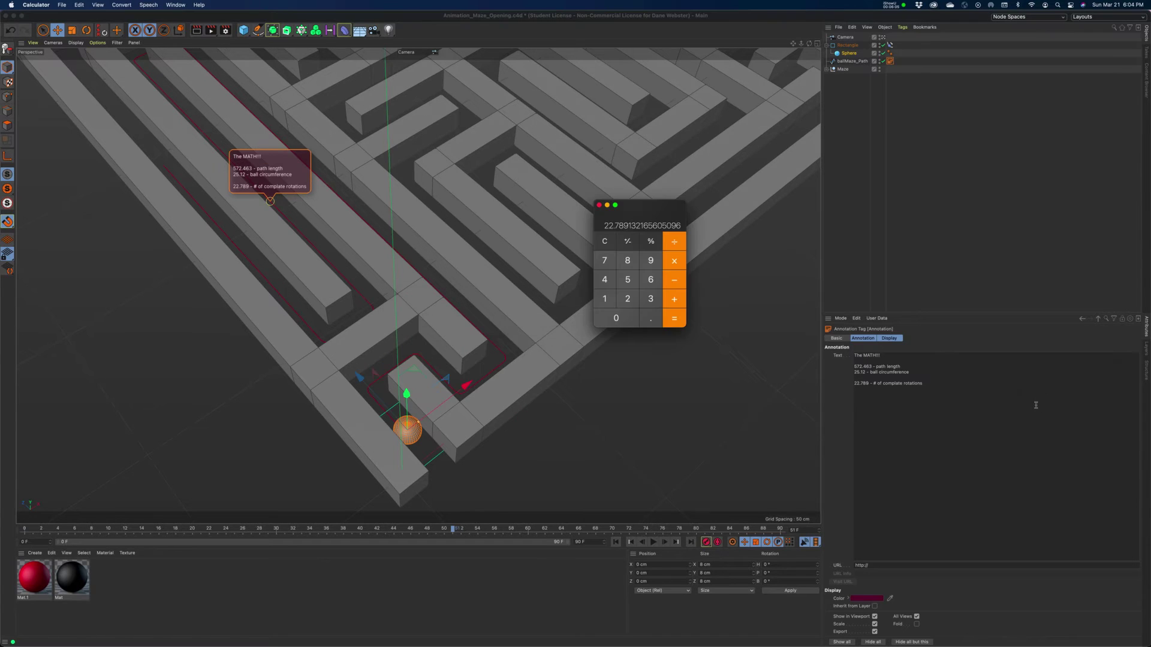
left_click(675, 261)
left_click(650, 299)
left_click(650, 279)
left_click(616, 317)
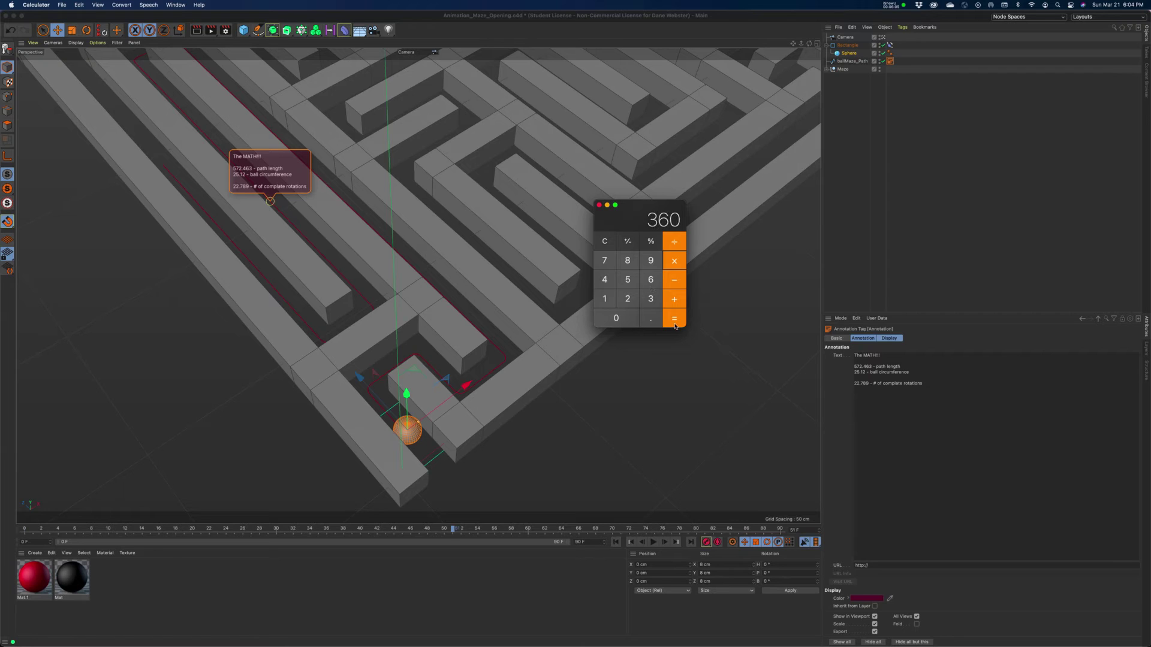
left_click(674, 319)
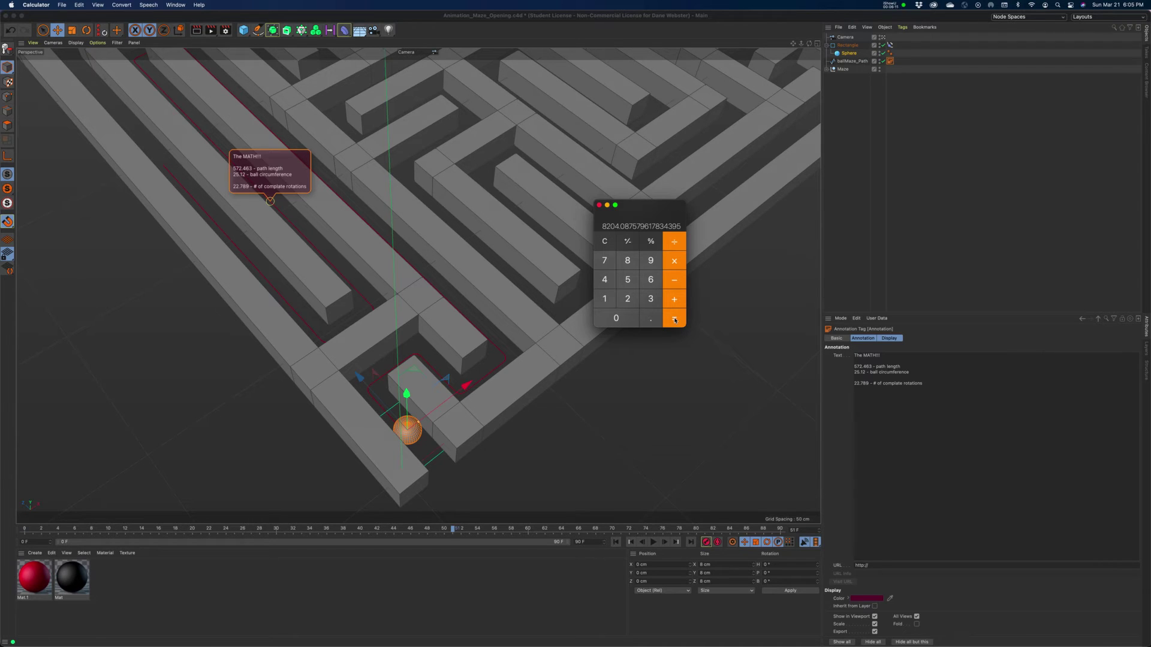
Add the line "8204.08 total rotation" to the ballMaze_Path annotation and deselect everything
left_click(929, 386)
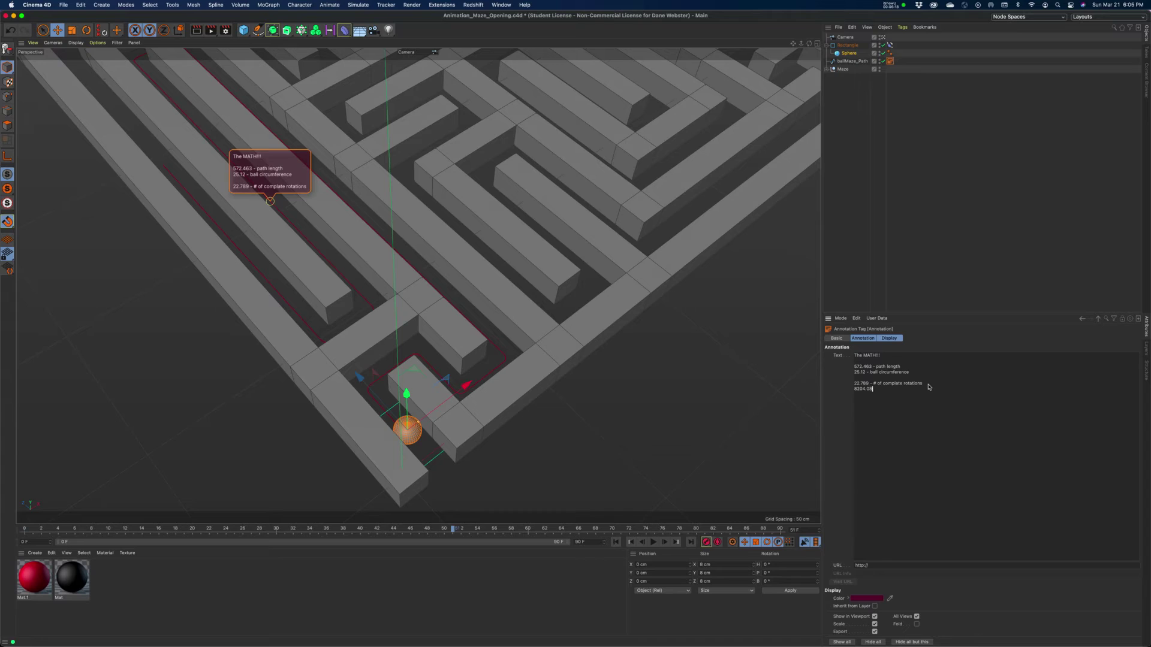
type("8204.08 total rotation")
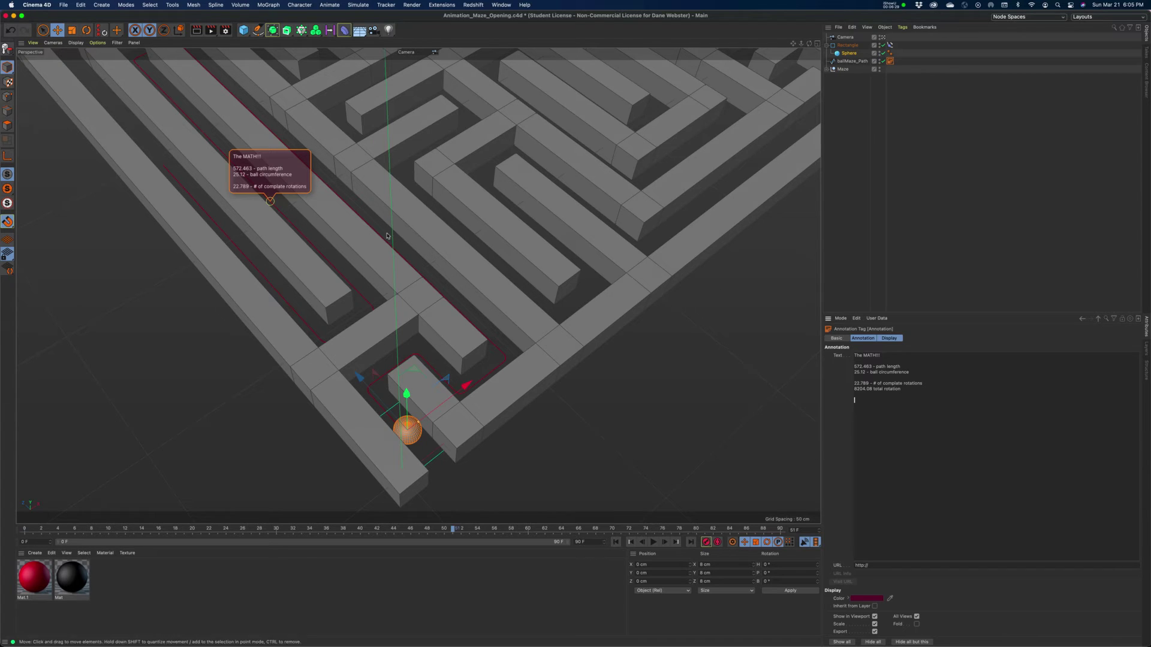
left_click(730, 352)
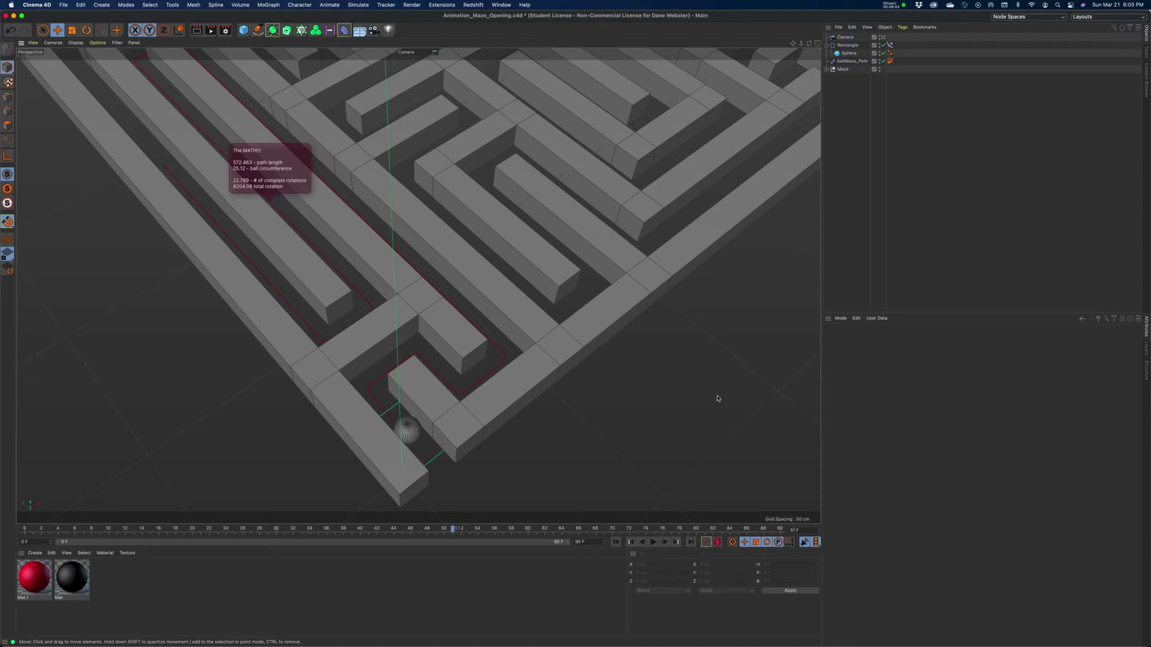
Set the project frame rate to 24 FPS and extend the timeline to 500 frames
key("super+d")
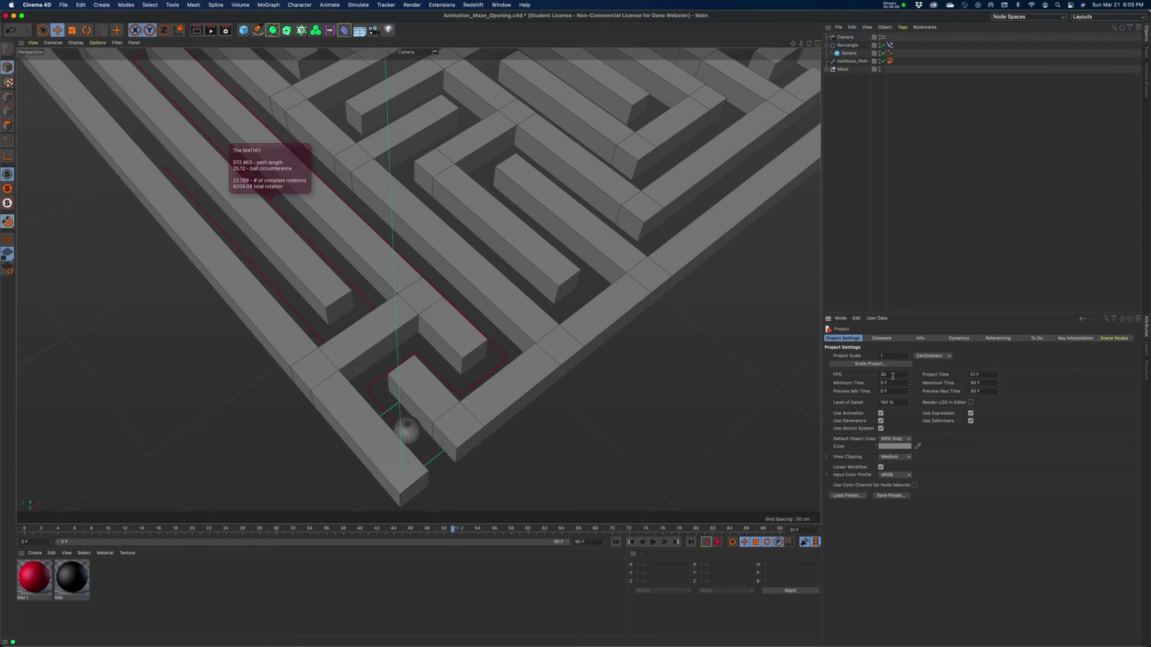
double_click(890, 375)
key("Tab")
left_click_drag(591, 544, 547, 541)
type("500")
key("Return")
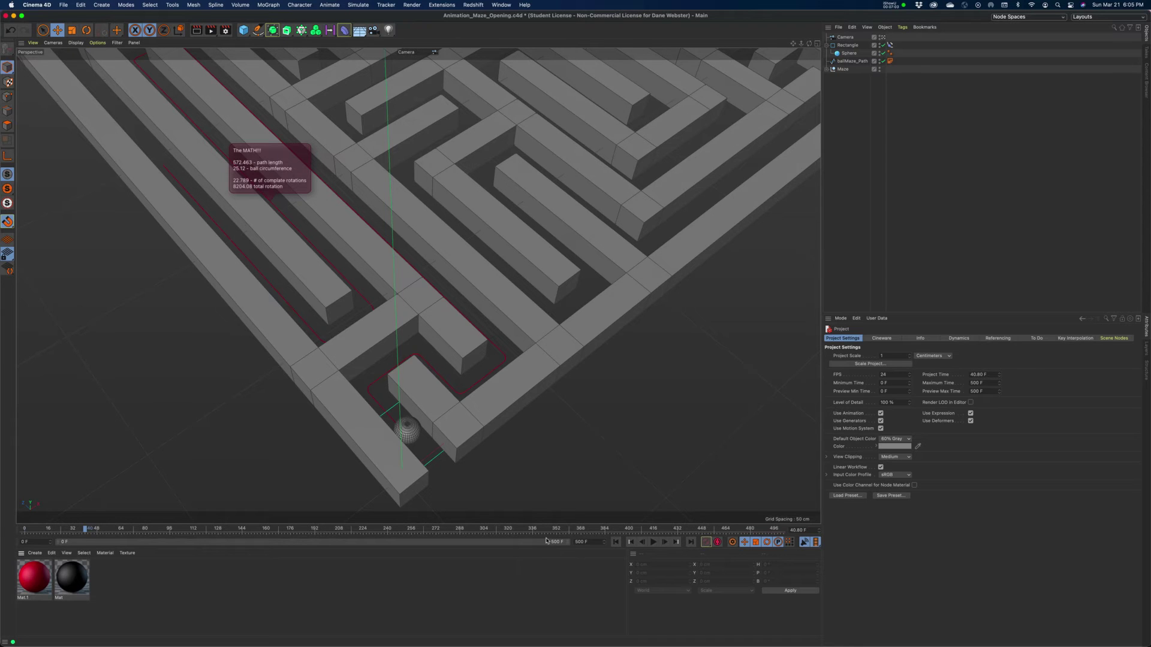
Keyframe the Rectangle's Align to Spline position at 0 % on frame 60 and set it to 100 % at frame 400
left_click_drag(48, 531, 116, 533)
left_click(890, 47)
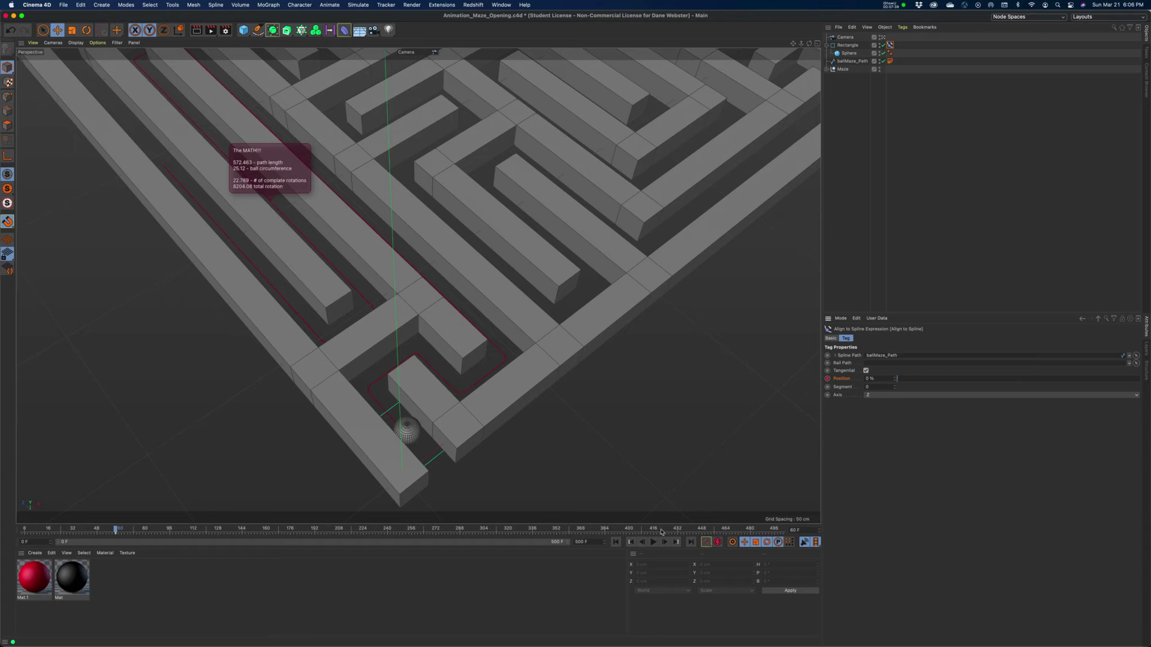
left_click(640, 531)
left_click_drag(638, 531, 630, 532)
mouse_move(630, 533)
left_mouse_down()
mouse_move(717, 532)
mouse_move(629, 530)
left_mouse_up()
left_click_drag(920, 379, 1148, 394)
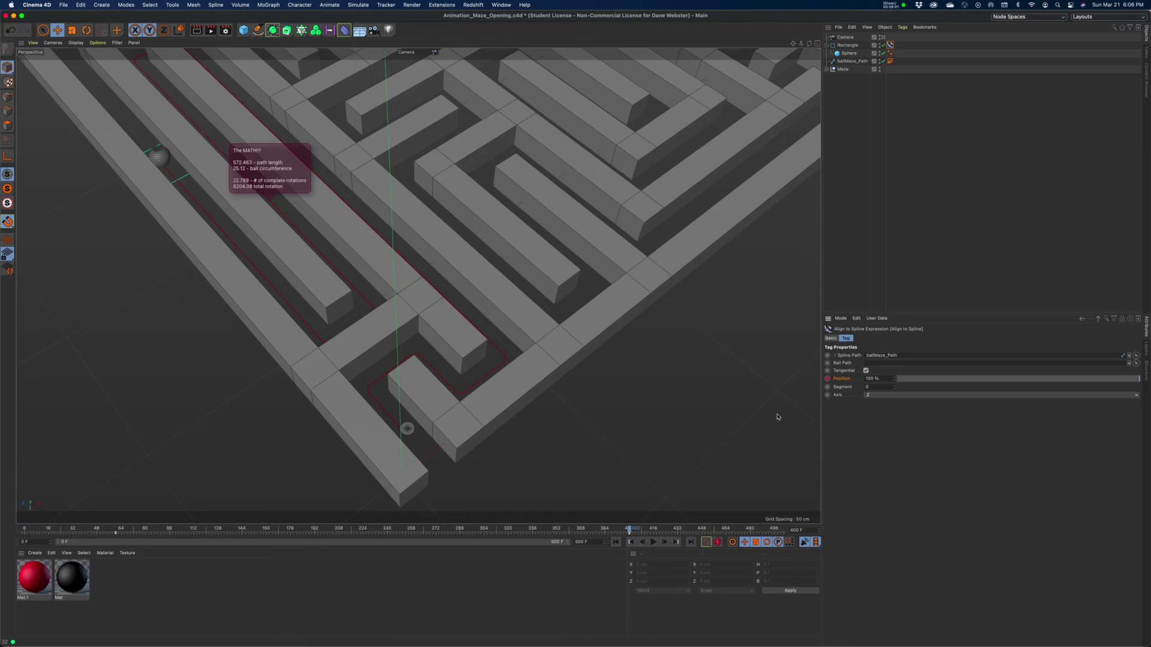
On frame 60, rotate the Sphere freehand about its pitch axis to about -37° to test the rolling direction
left_click_drag(629, 531, 116, 540)
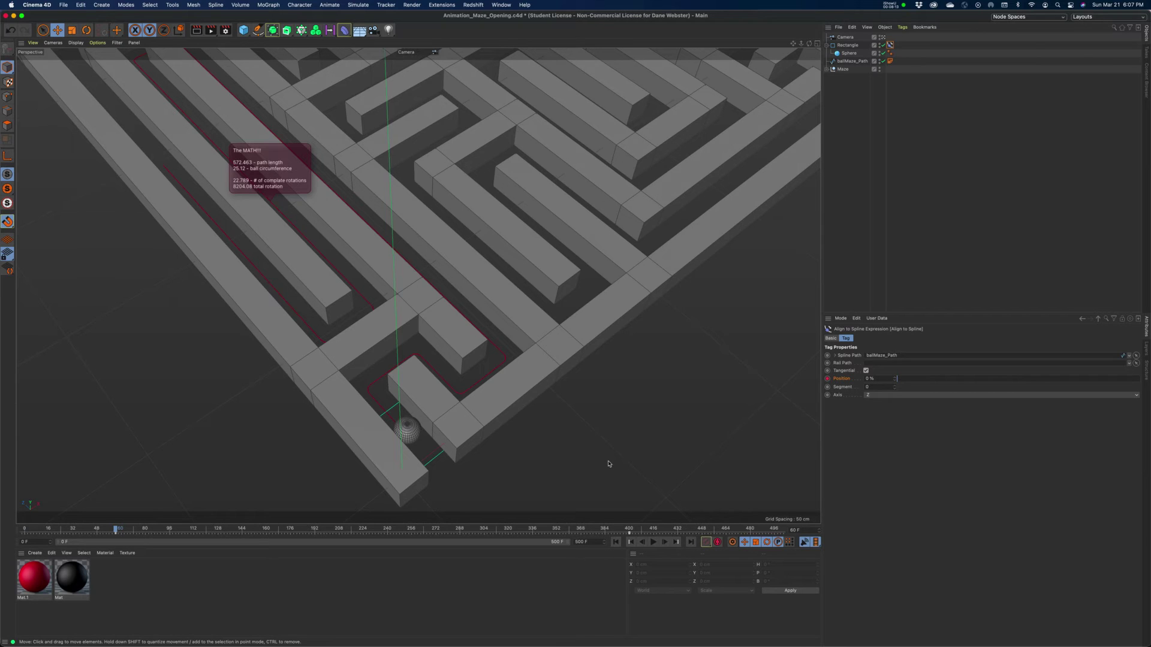
left_click(850, 54)
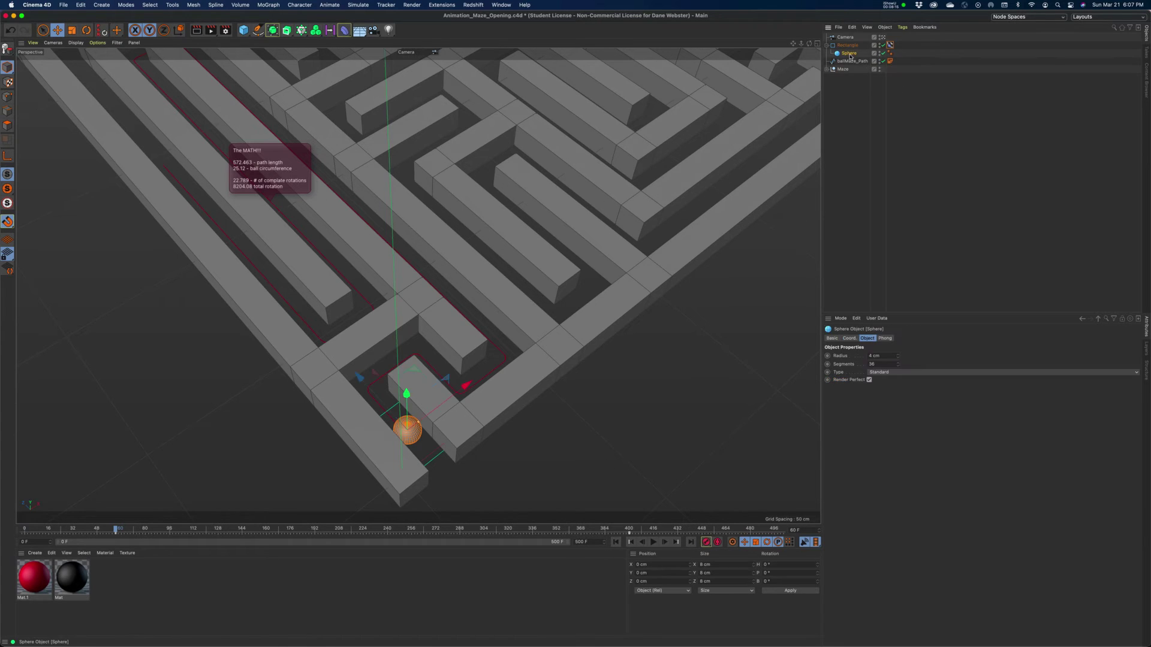
left_click(86, 30)
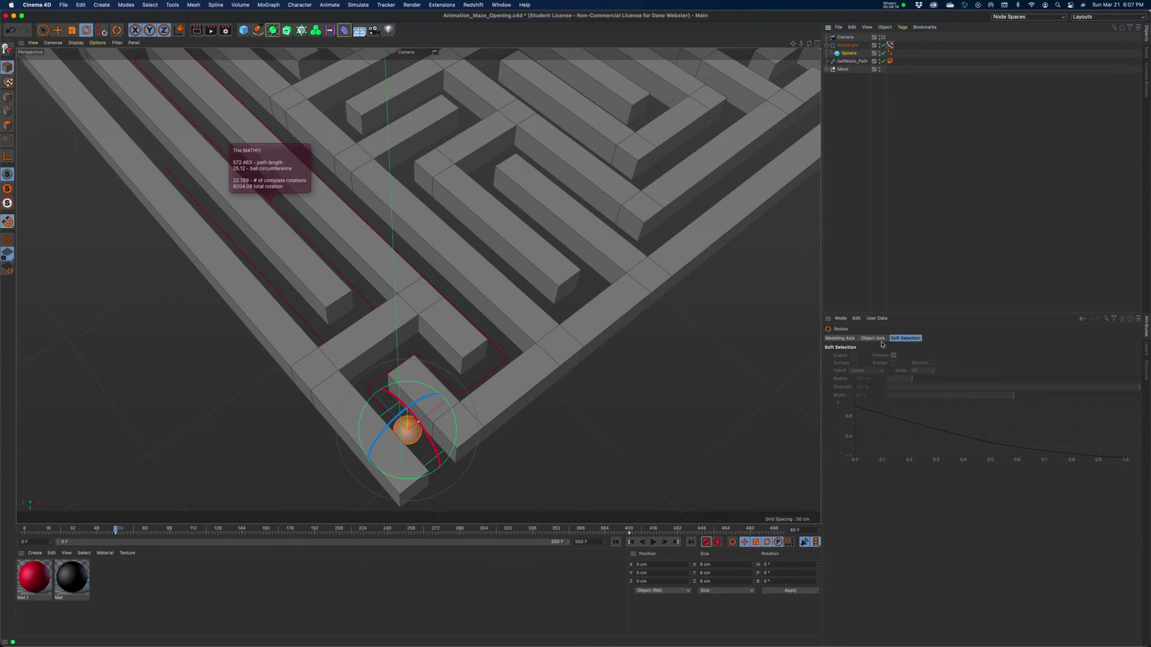
left_click(850, 54)
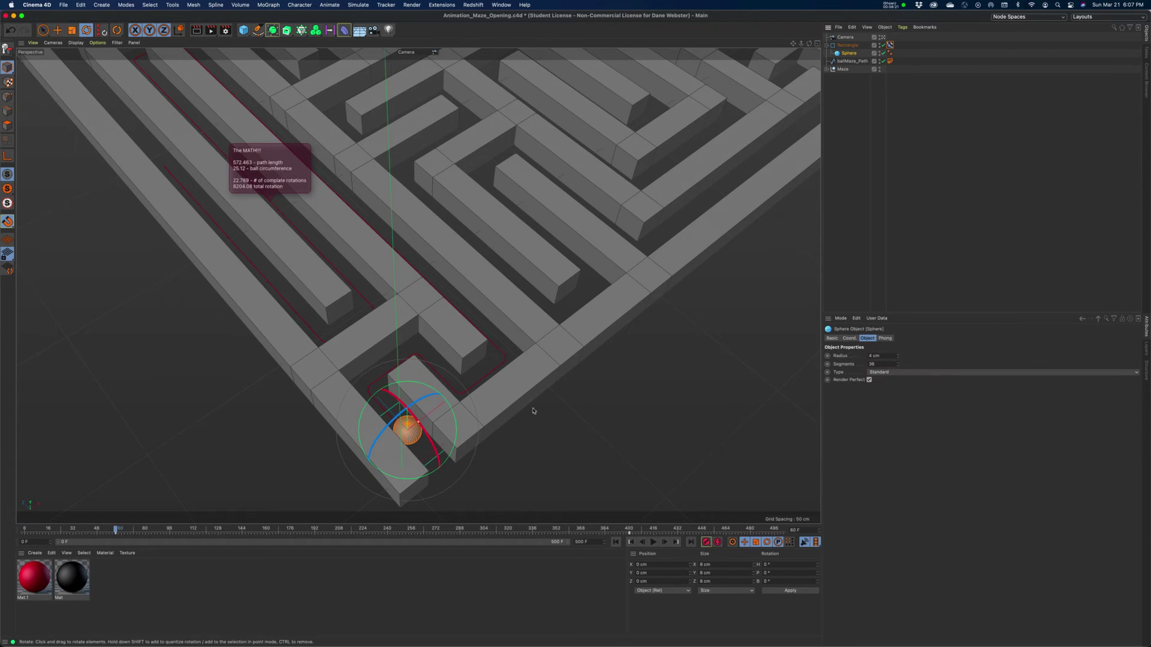
left_click(850, 338)
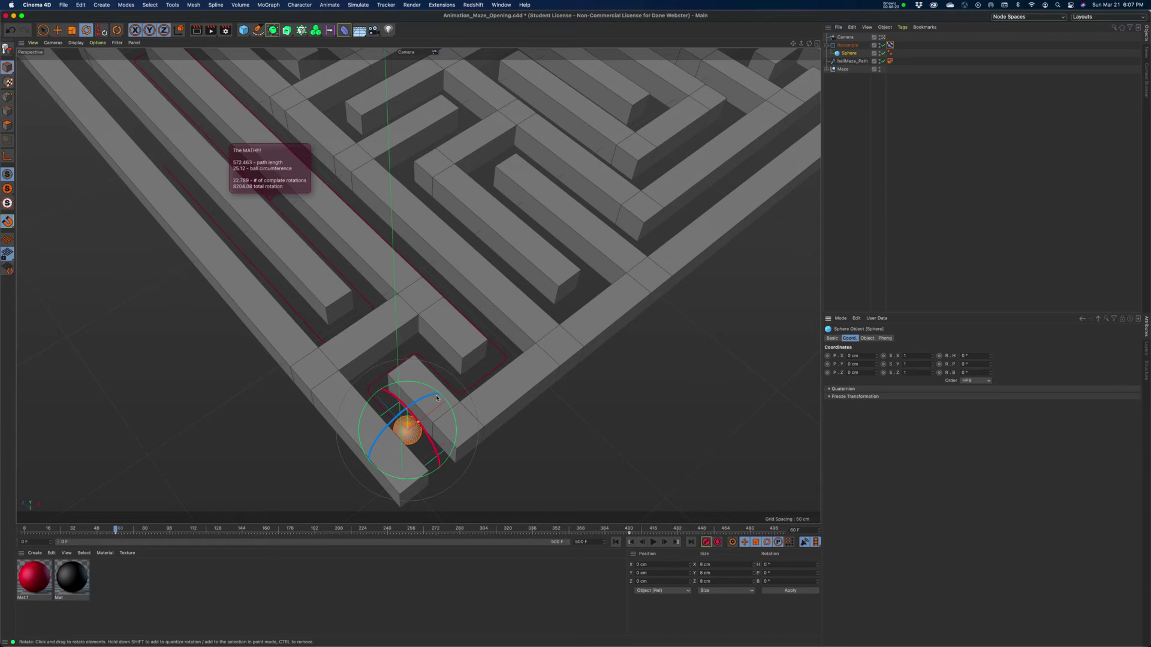
left_click_drag(437, 397, 416, 444)
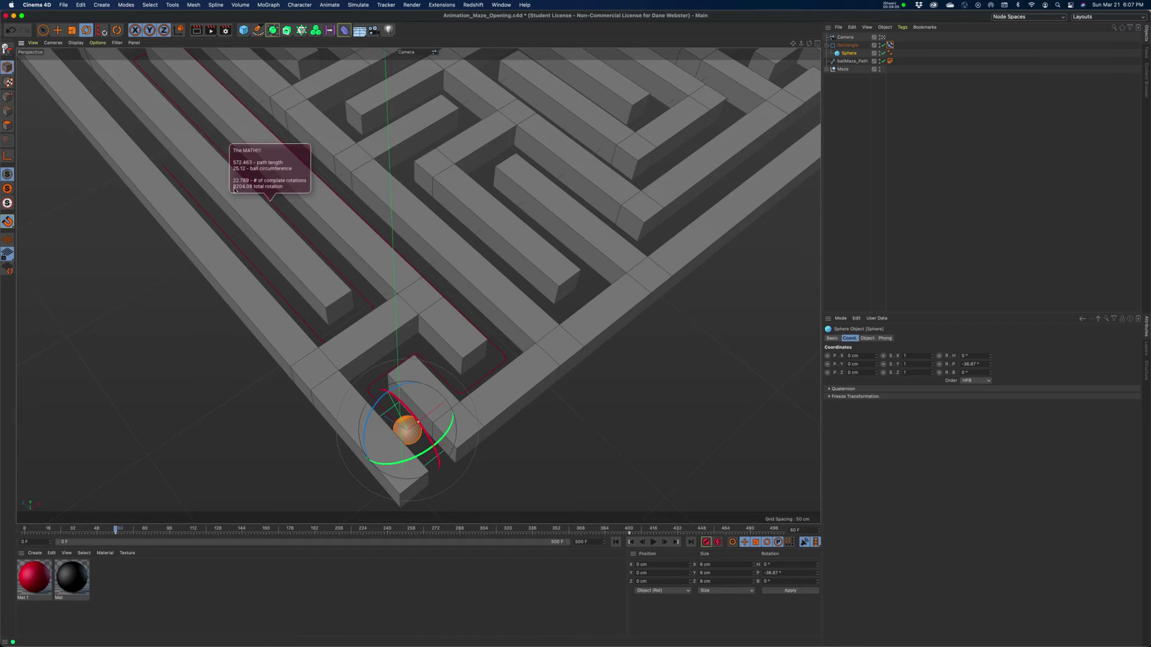
Reset the Sphere's pitch rotation (R.P) to 0° and keyframe it on frame 60
scroll(652, 228, "left", 1)
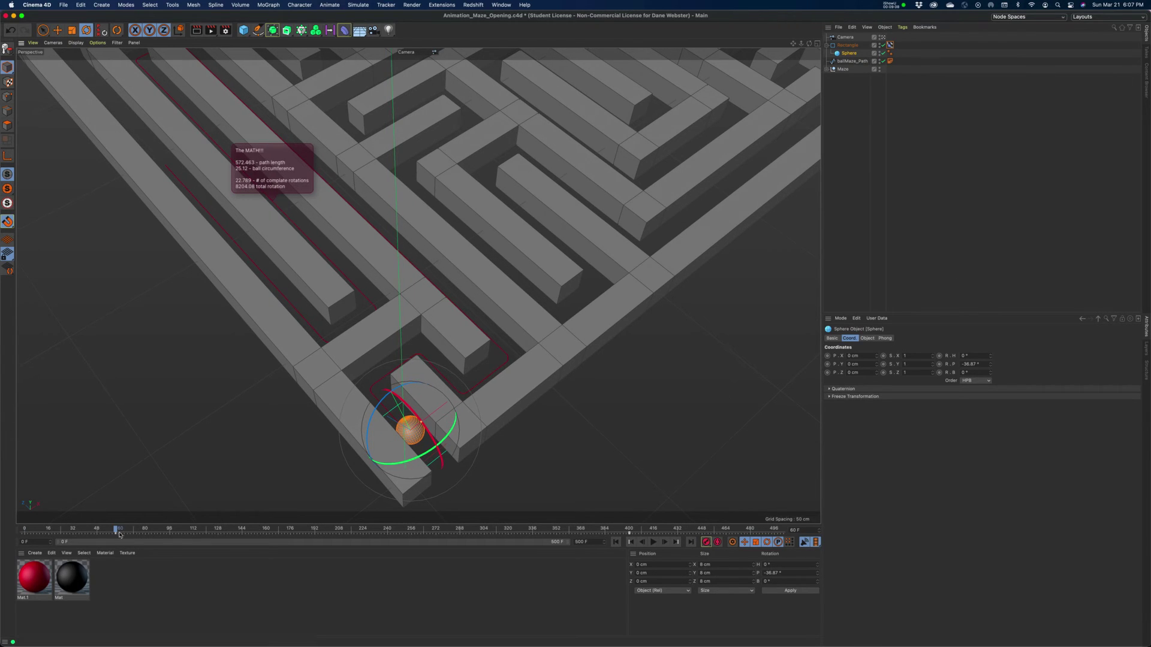
double_click(979, 364)
type("0")
key("Tab")
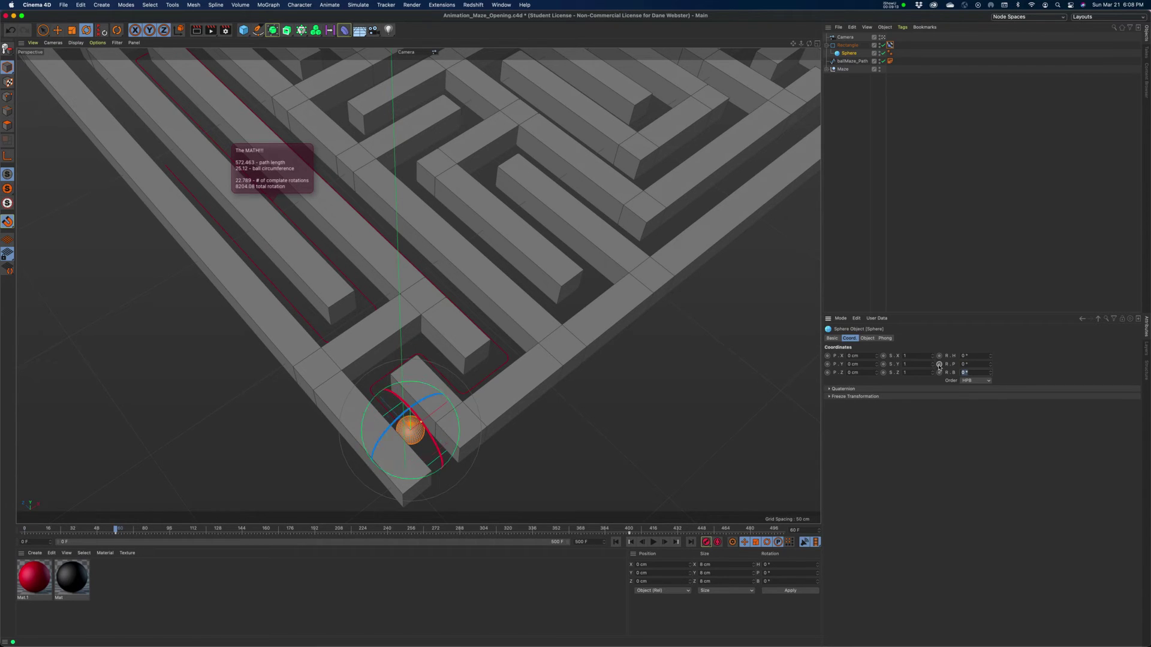
left_click(939, 365)
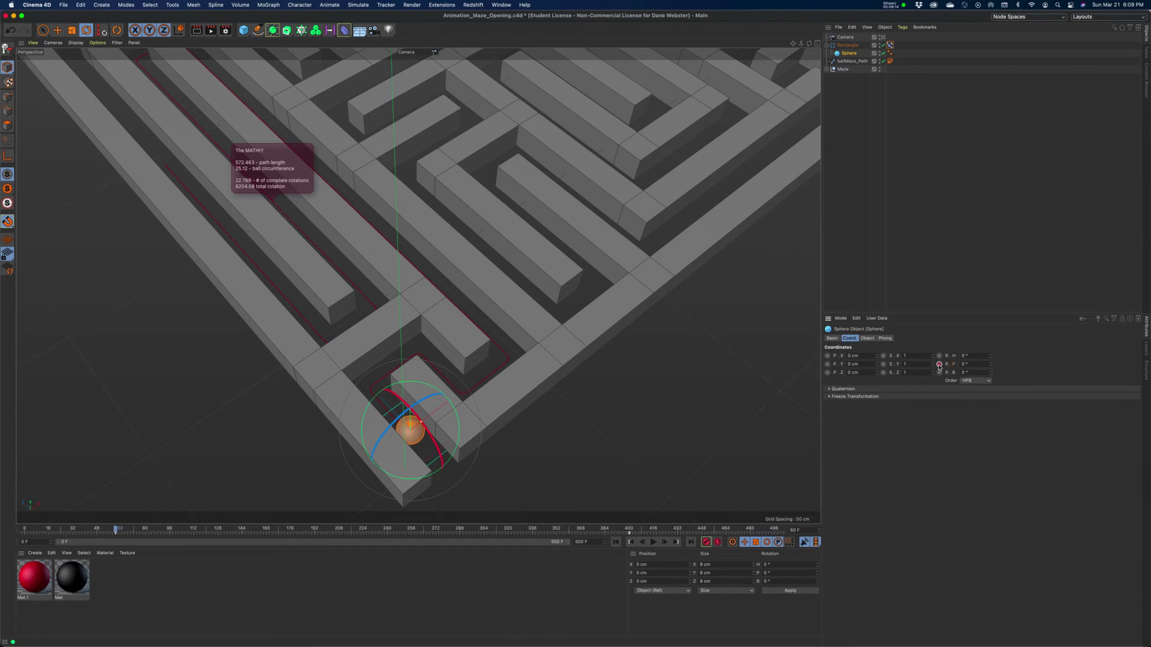
Set the Sphere's pitch rotation (R.P) to -8204.08° on frame 400 and keyframe it
left_click(629, 530)
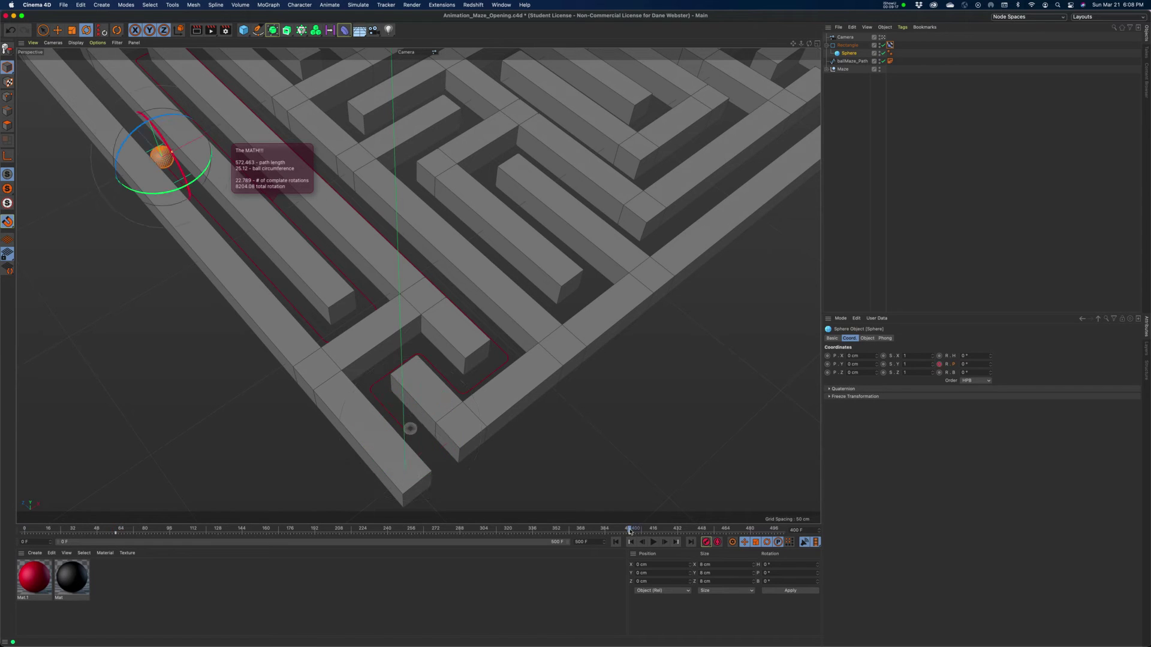
left_click(965, 363)
key("Return")
left_click(939, 363)
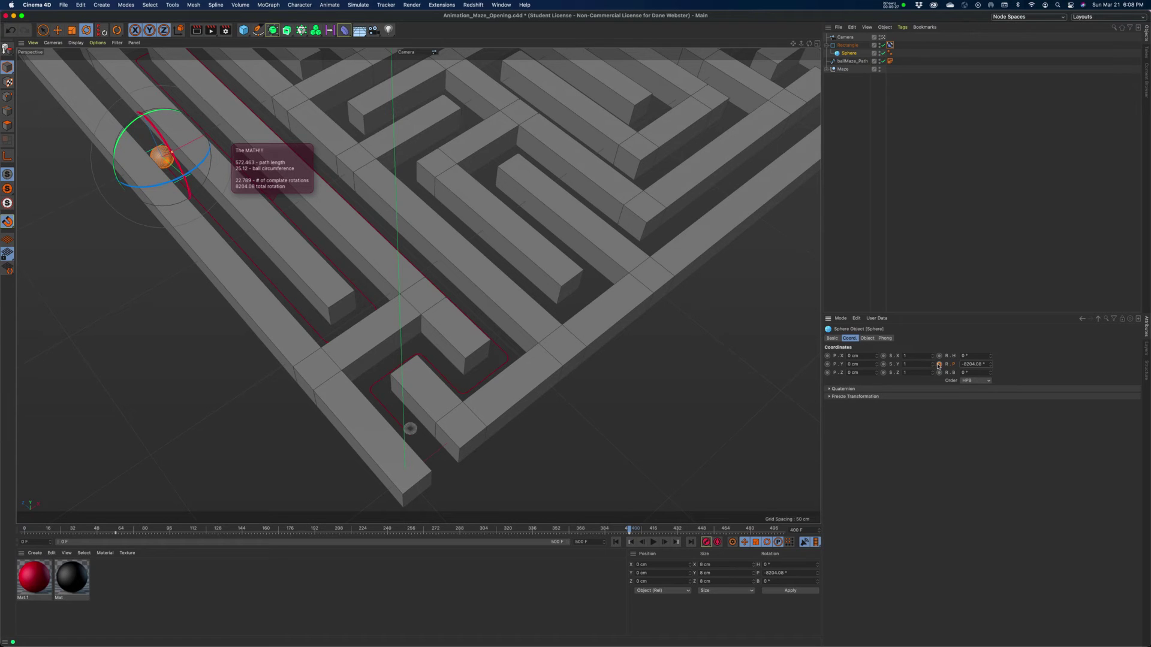
Scrub through the animation, deselect everything, and play it from the first frame to check the ball's rolling
left_click_drag(629, 531, 346, 529)
left_click(699, 395)
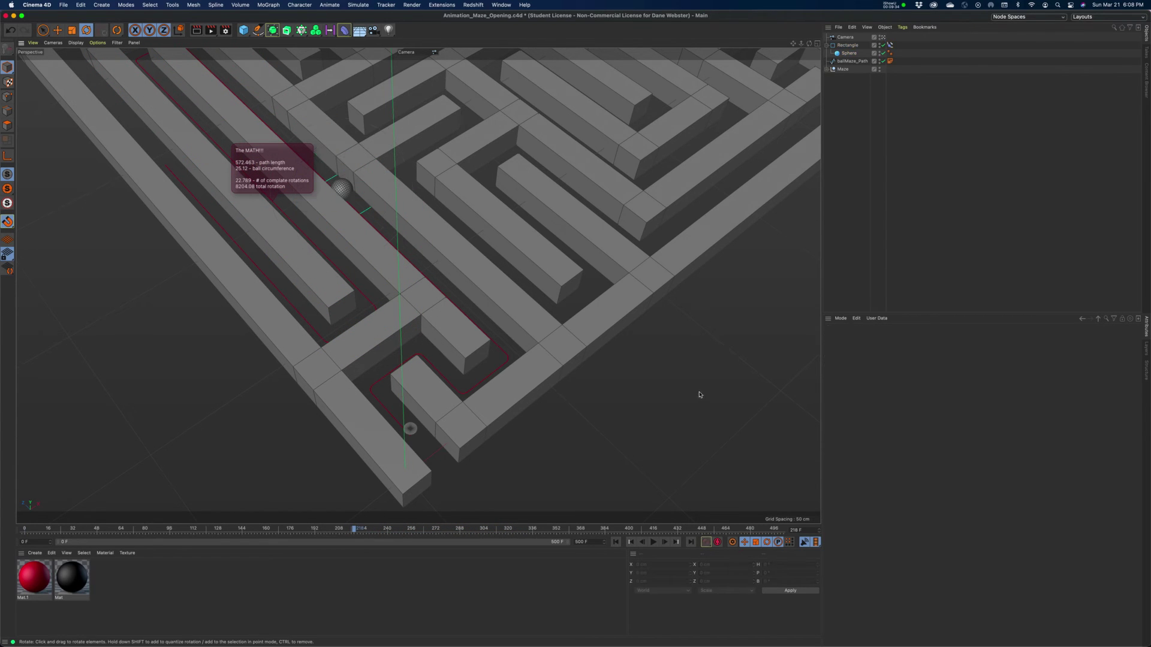
left_click(615, 542)
left_click(653, 542)
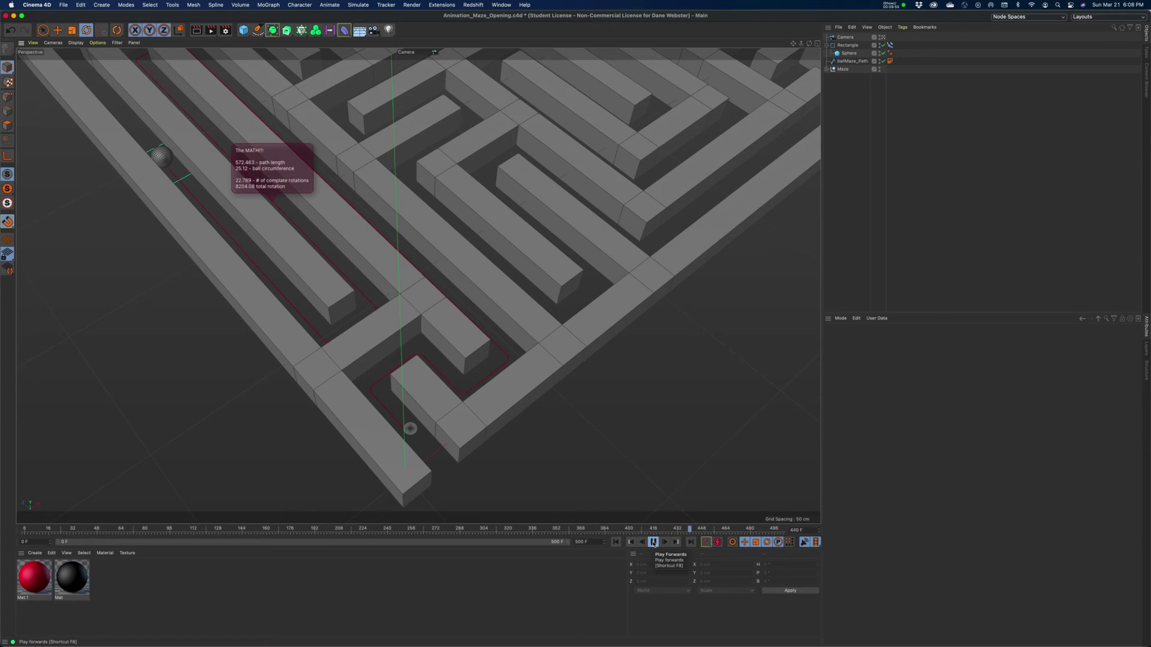
left_click(652, 542)
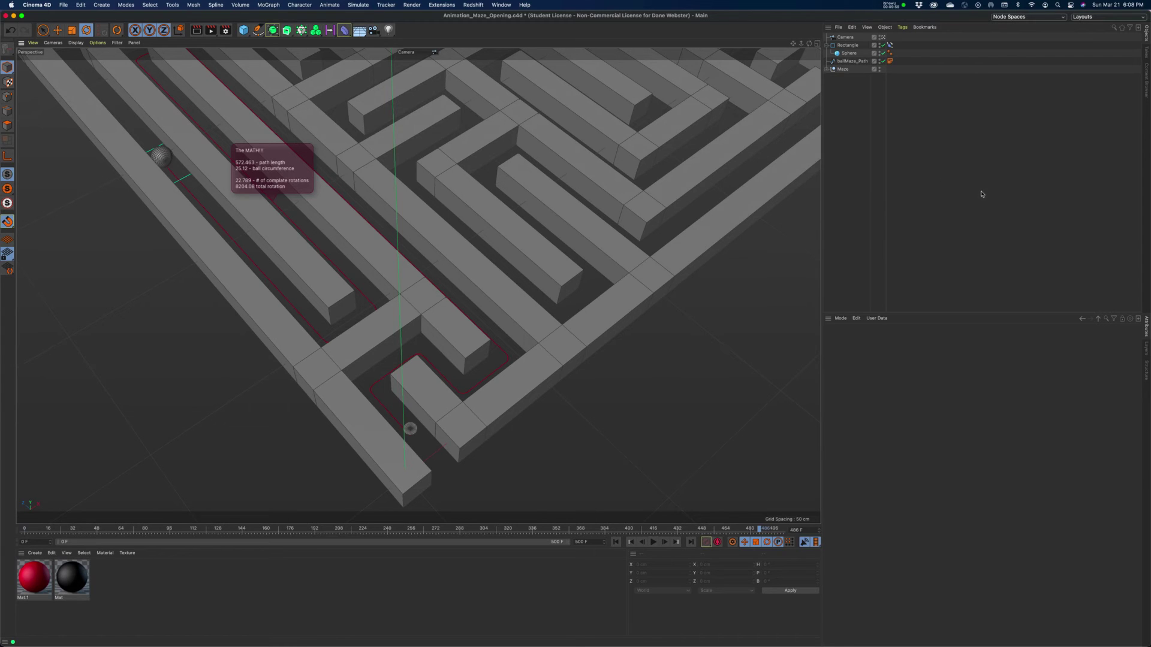
Set ballMaze_Path's intermediate points to Uniform with a number of 20, and replay the animation from the start
left_click(843, 62)
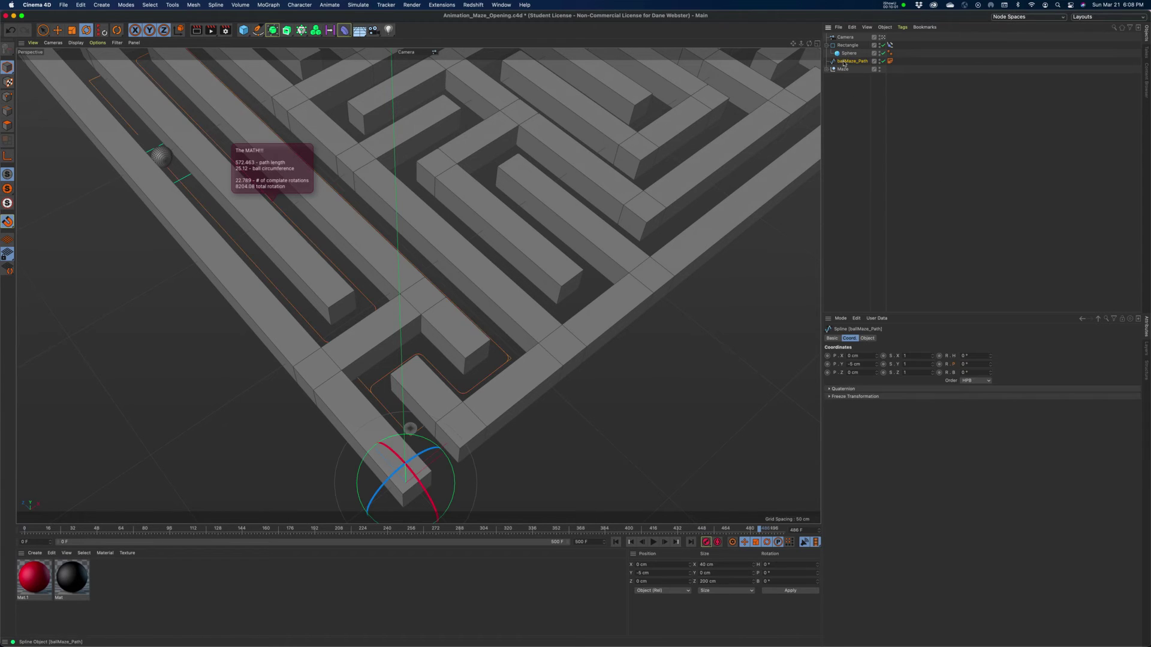
left_click(867, 338)
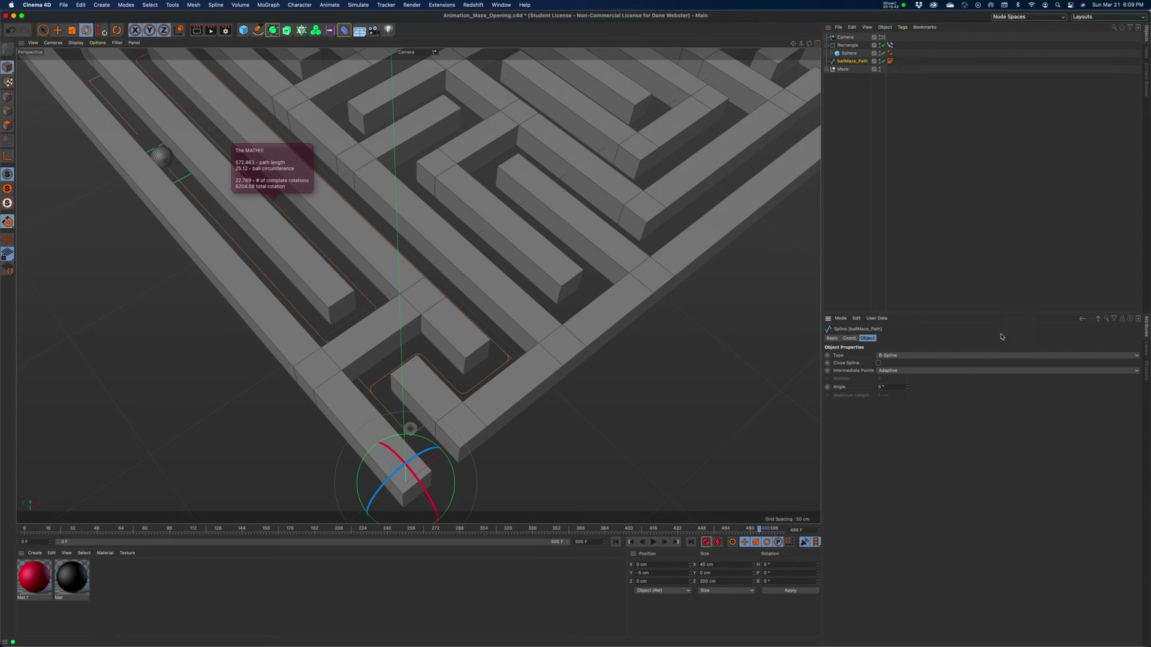
left_click(930, 371)
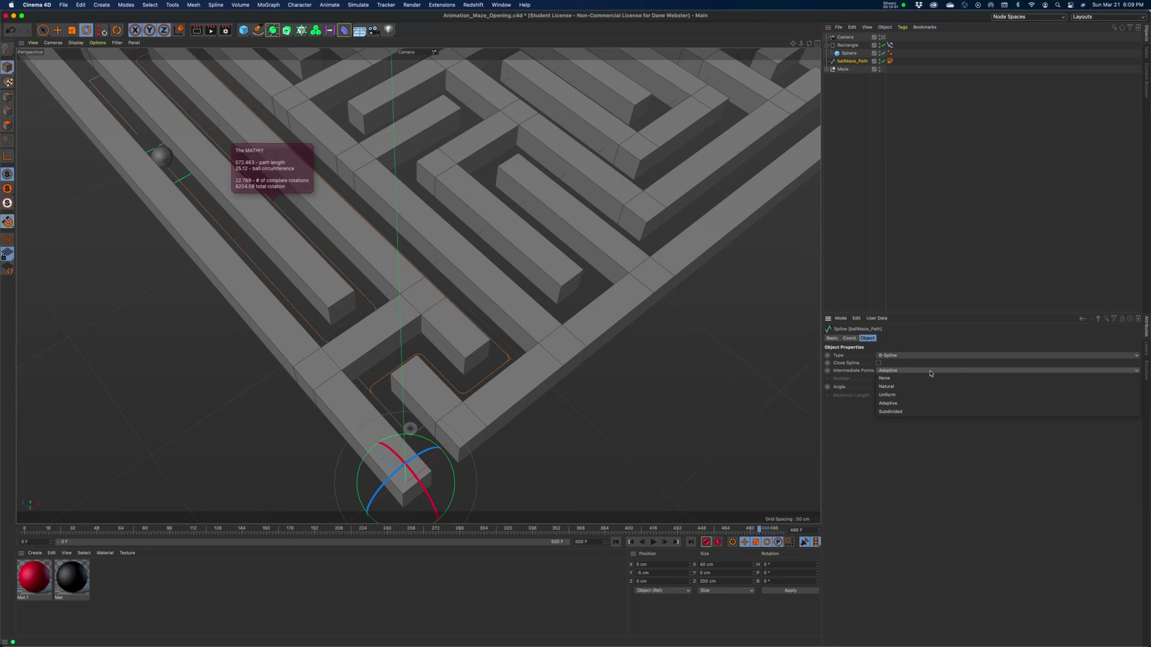
left_click(906, 398)
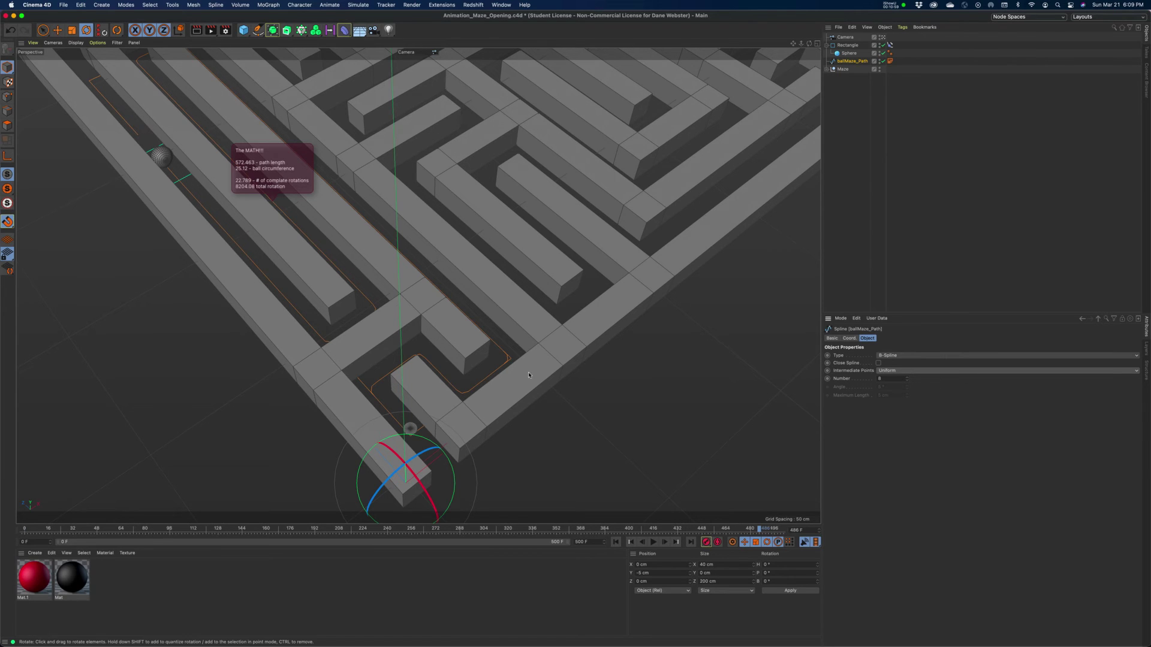
left_click(908, 379)
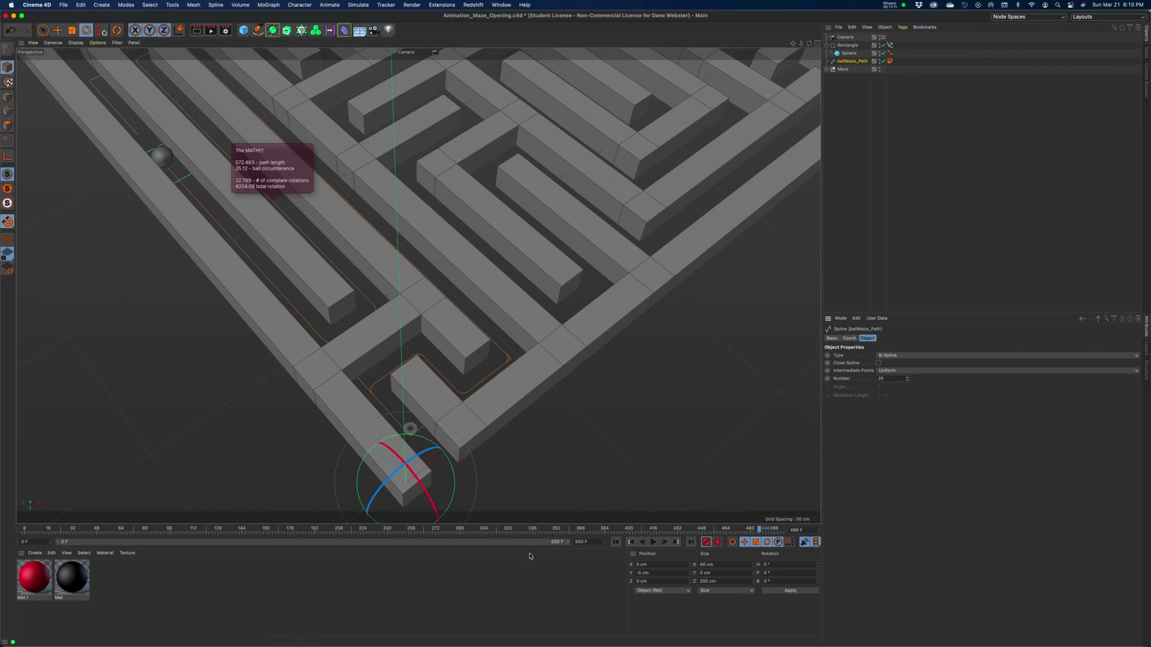
left_click(913, 372)
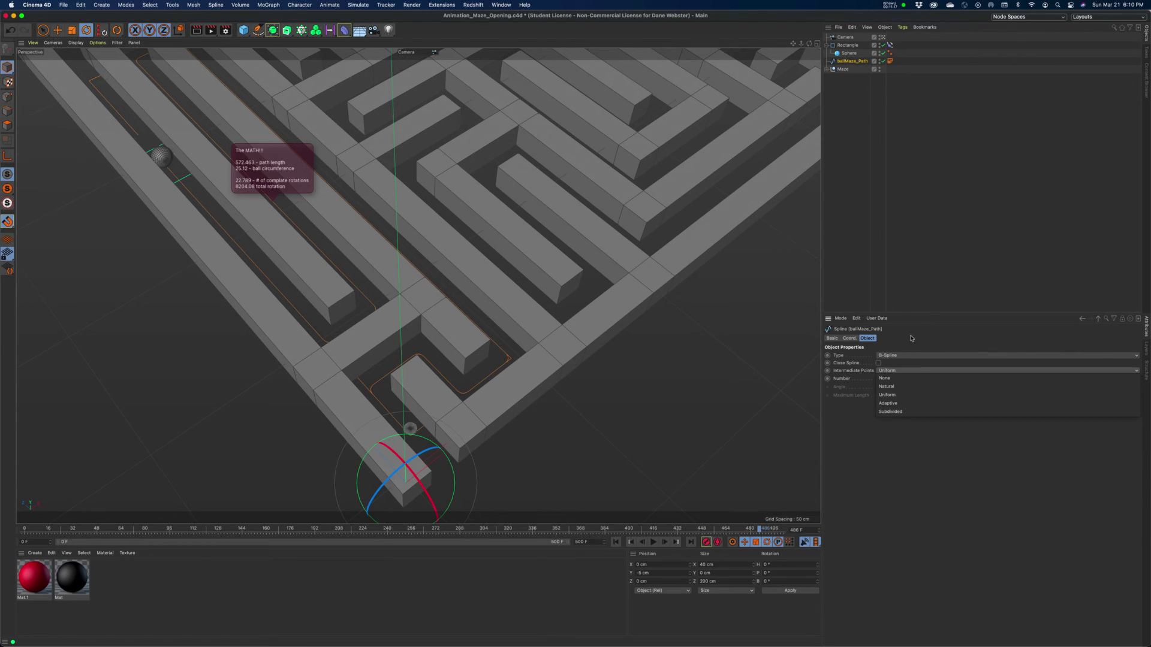
left_click(897, 396)
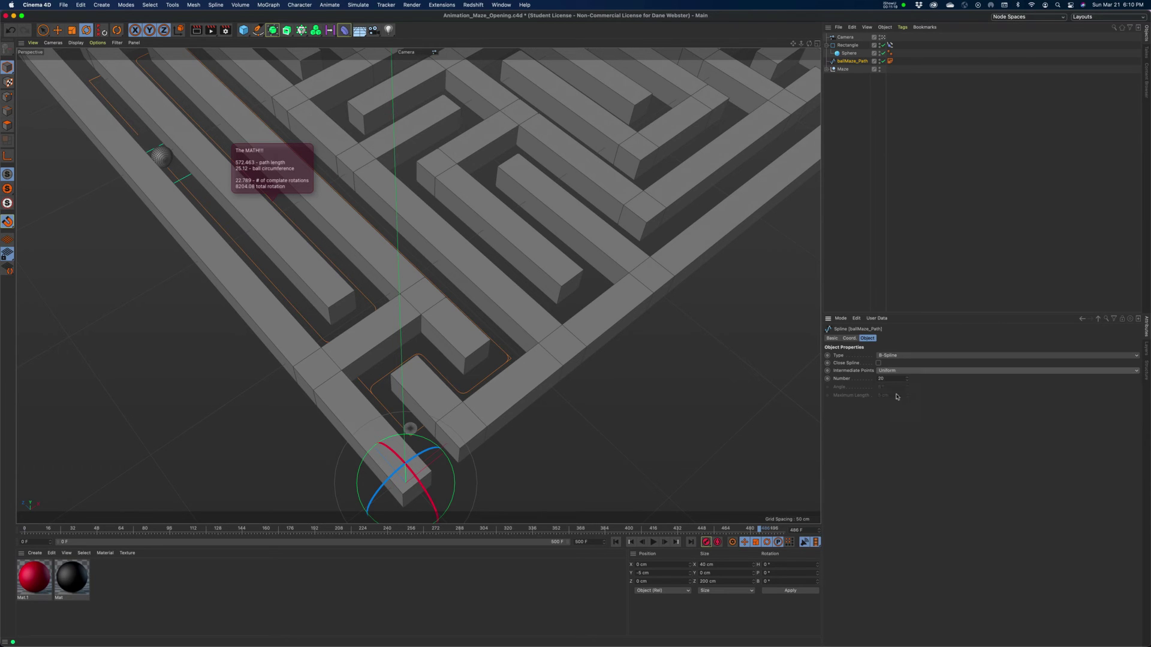
left_click(631, 542)
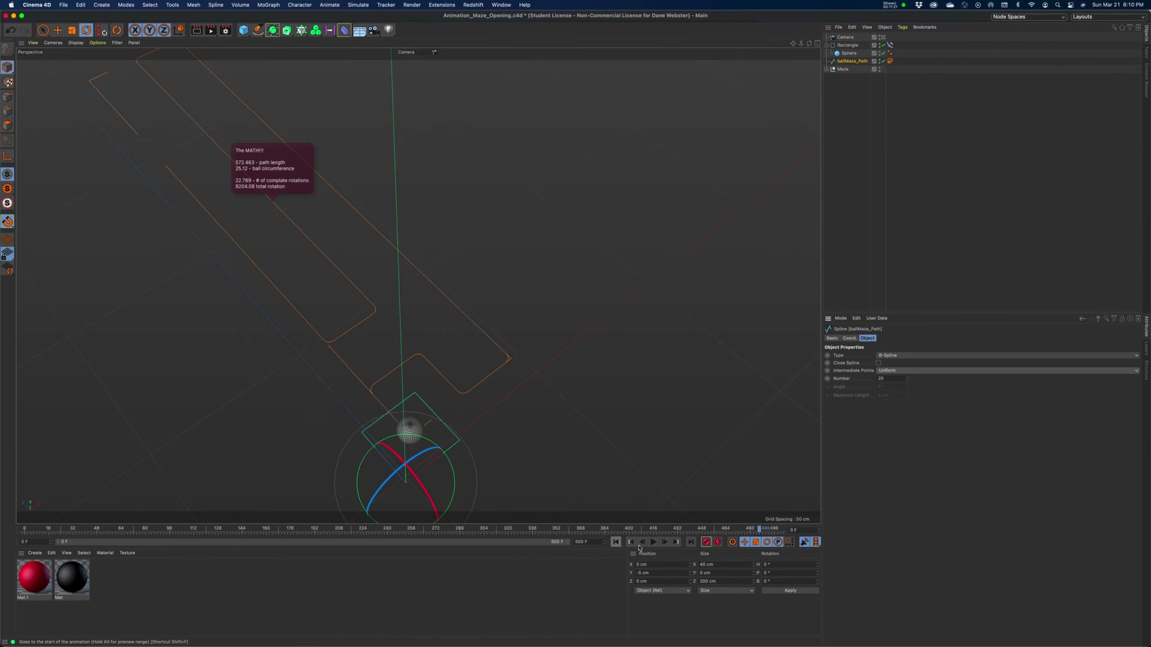
left_click(653, 541)
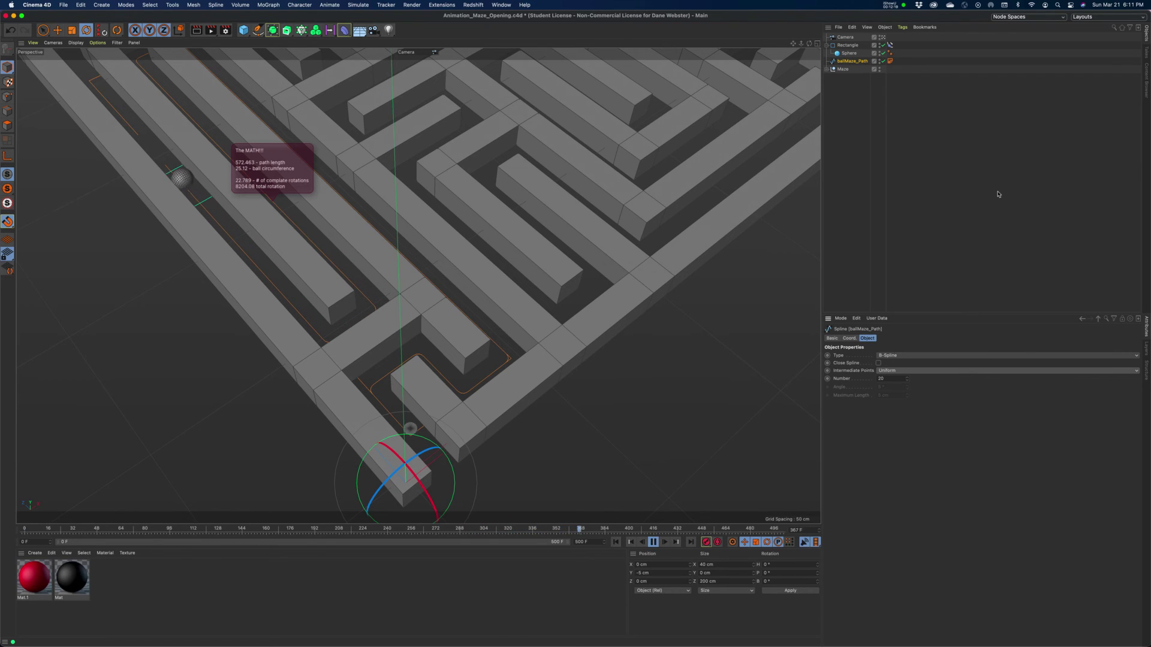
Switch to the animation layout and show the Rectangle's Align to Spline track in F-Curve mode
left_click(889, 45)
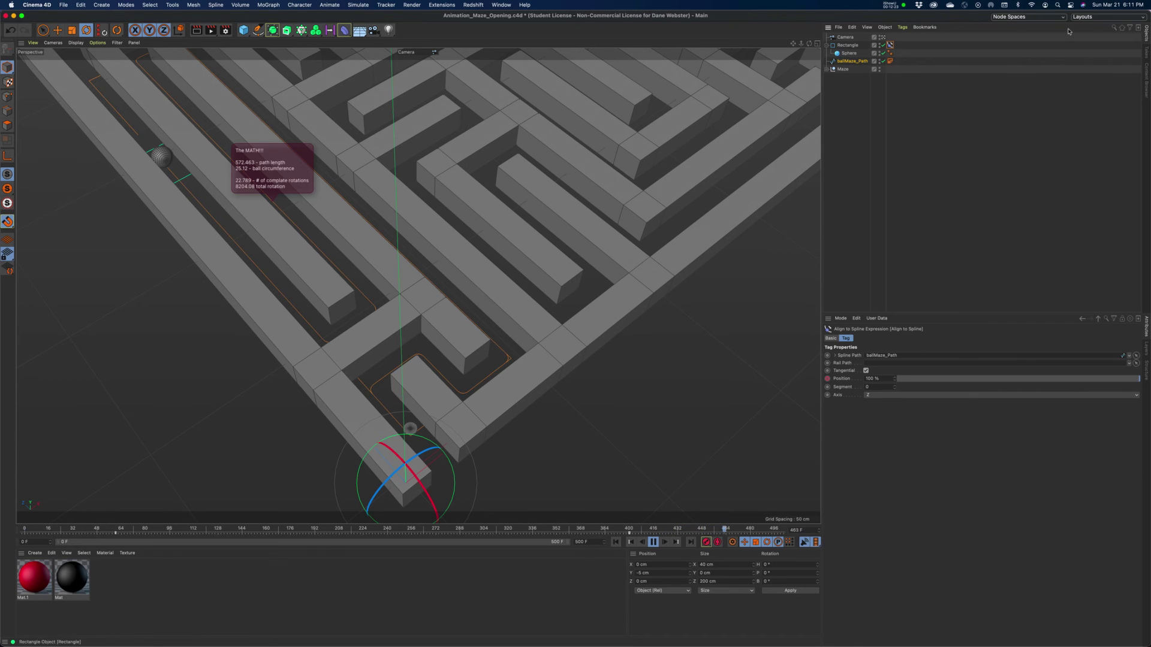
left_click(1108, 17)
left_click(1090, 27)
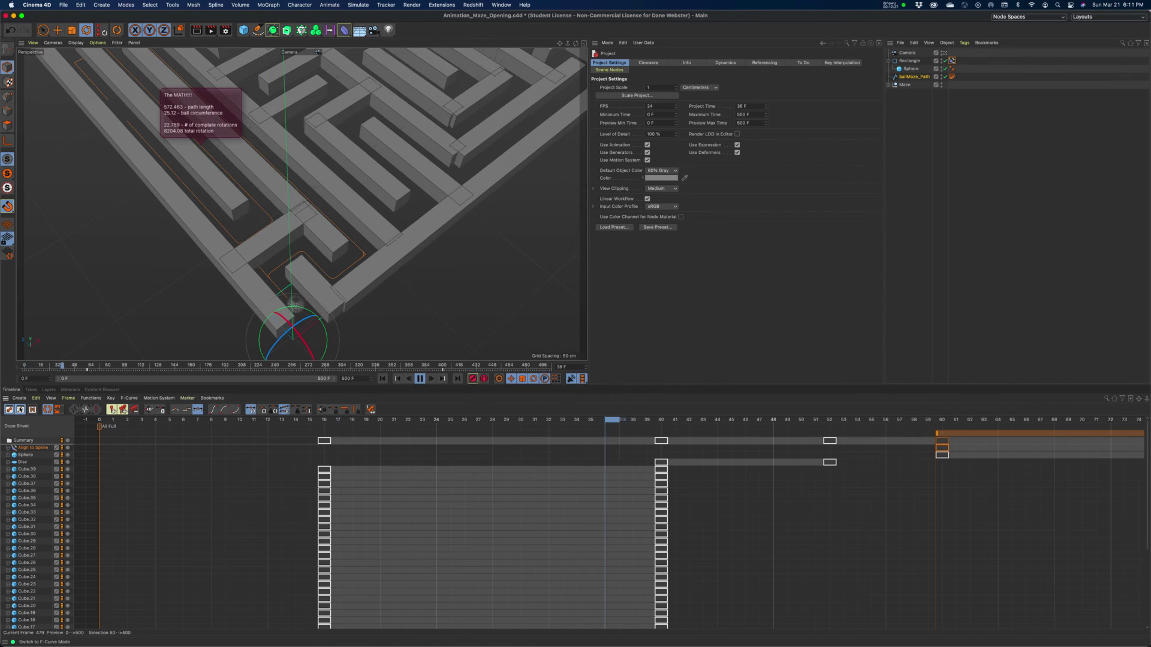
left_click(20, 410)
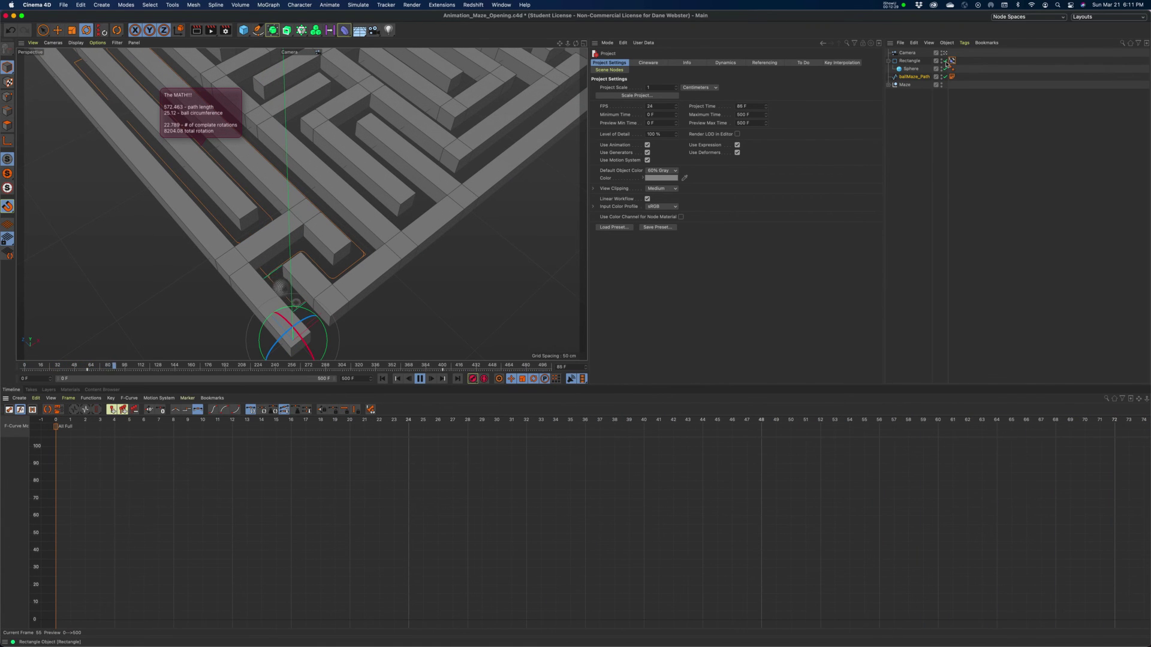
left_click(31, 452)
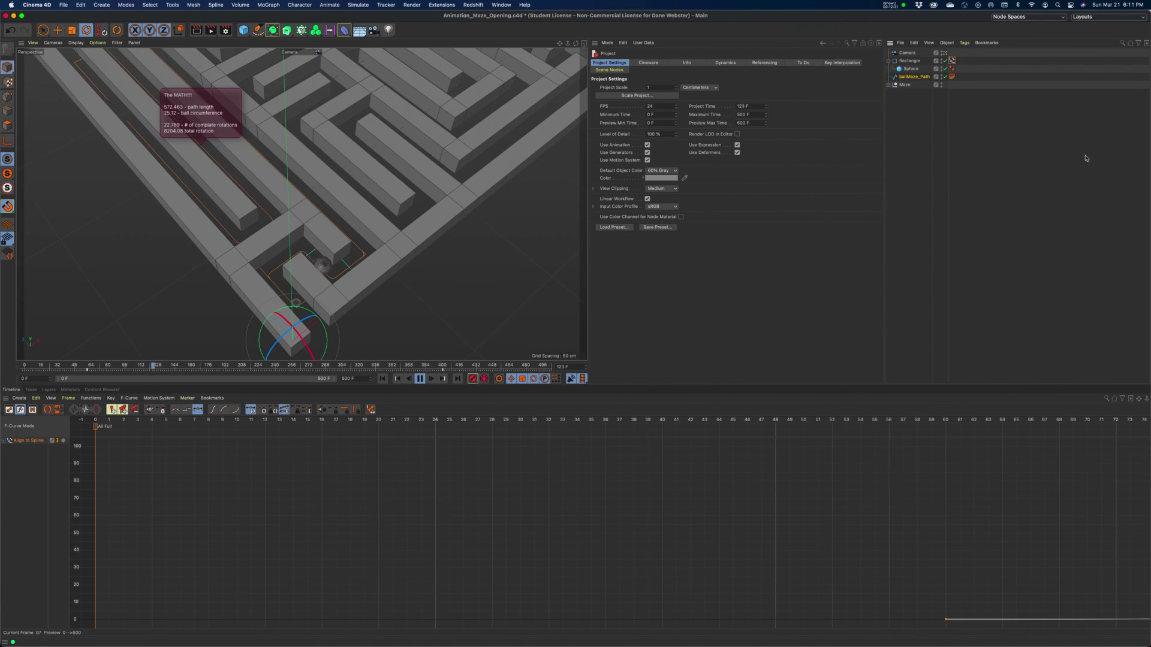
Add the Sphere to the F-Curve timeline and frame its Rotation P curve
left_click_drag(911, 69, 25, 490)
key("h")
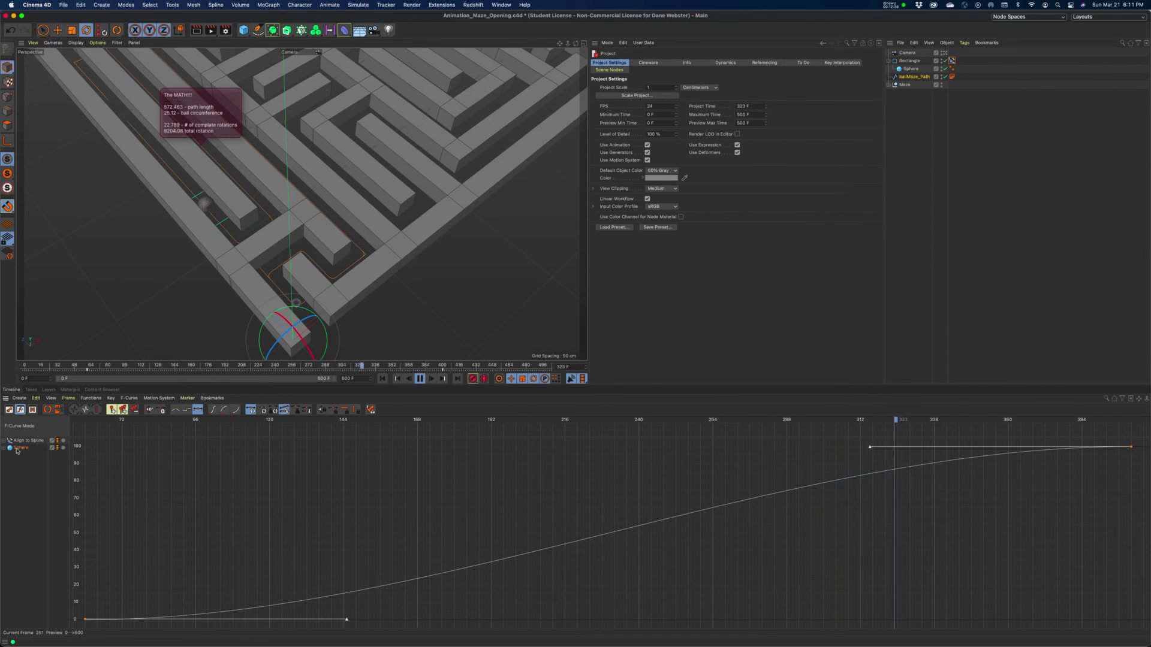
left_click(41, 449)
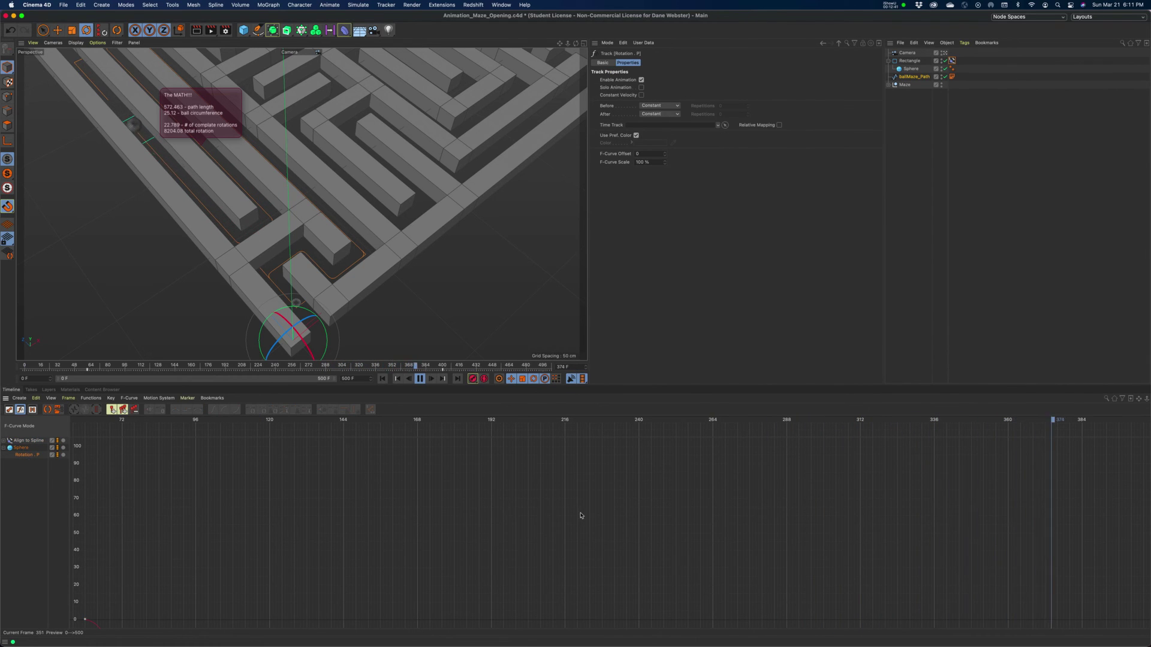
key("h")
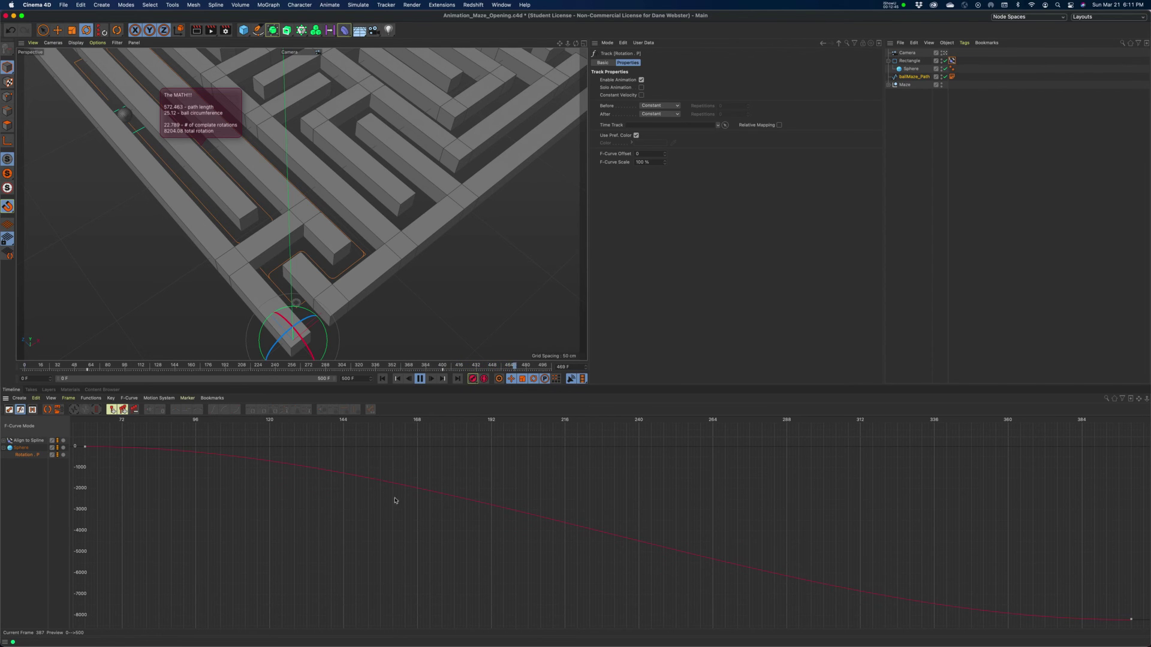
Try raising the tangent handle of the Sphere's Rotation P key at frame 400, and undo that change
left_click(1131, 619)
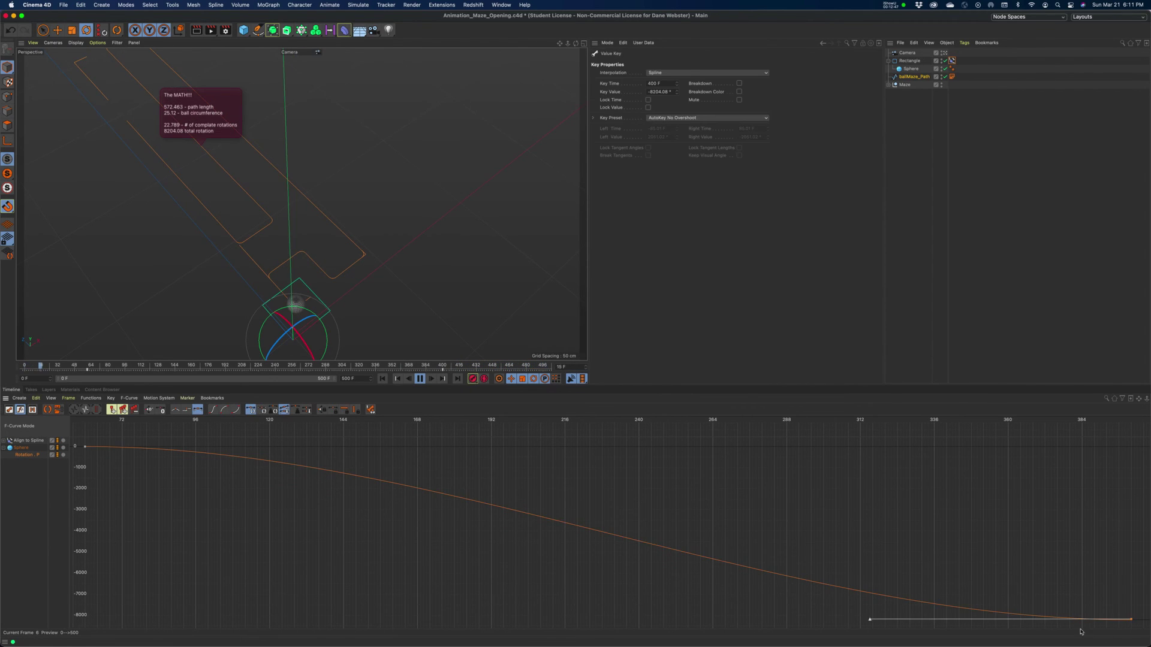
left_click_drag(871, 625, 866, 560)
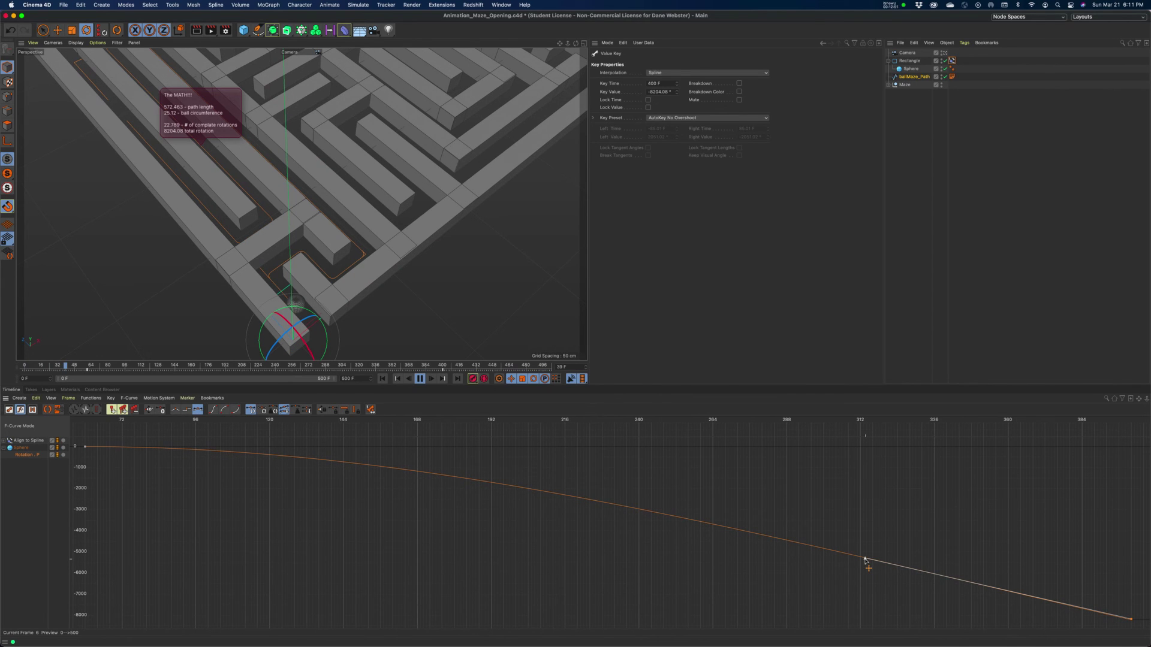
key("super+z")
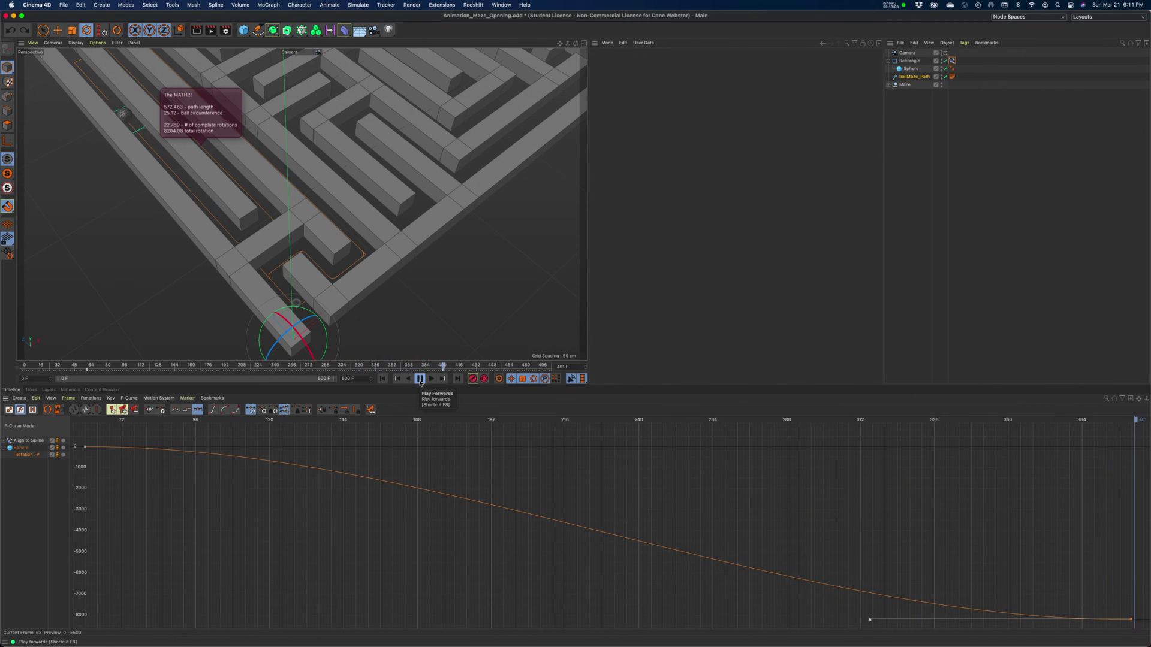
Stop playback and scrub the timeline to frame 334 to inspect the ball on its path
left_click(420, 382)
left_click(82, 44)
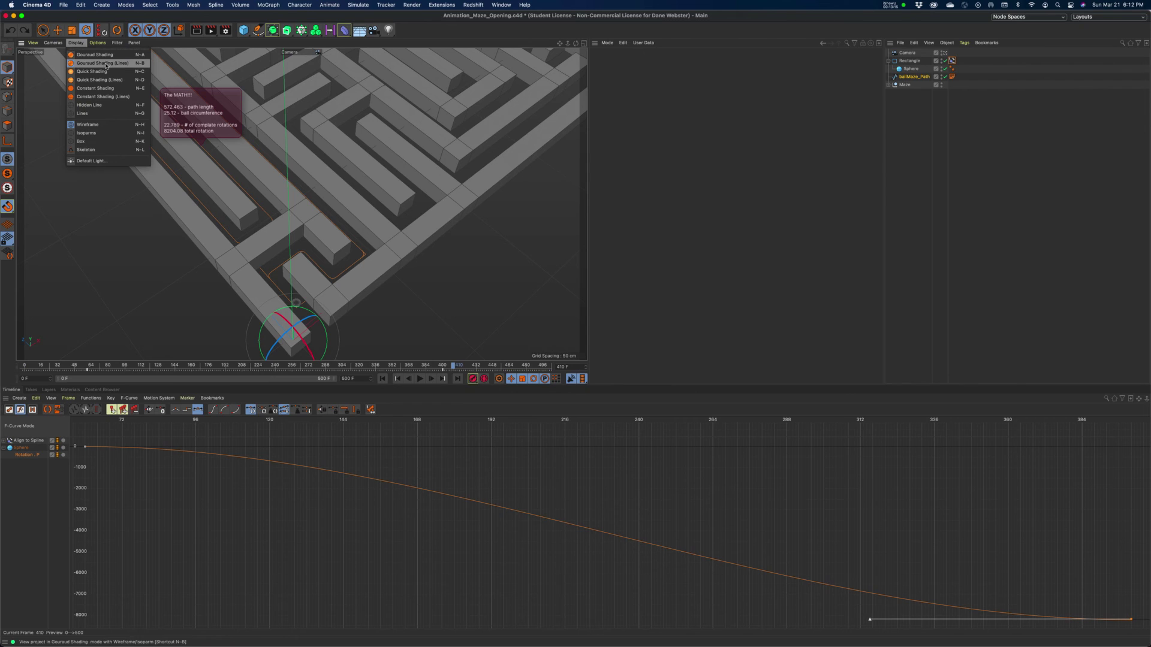
left_click(362, 368)
mouse_move(361, 368)
left_mouse_down()
mouse_move(97, 364)
mouse_move(376, 371)
left_mouse_up()
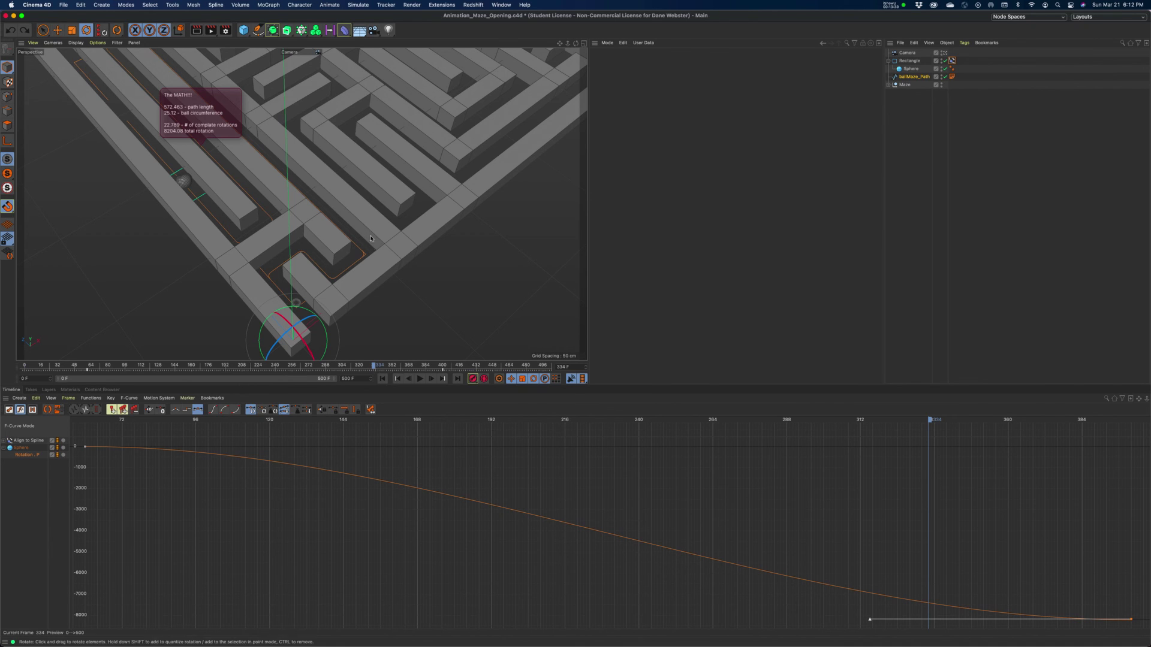
Create a new PBR material and apply it to the Sphere
left_click(1107, 19)
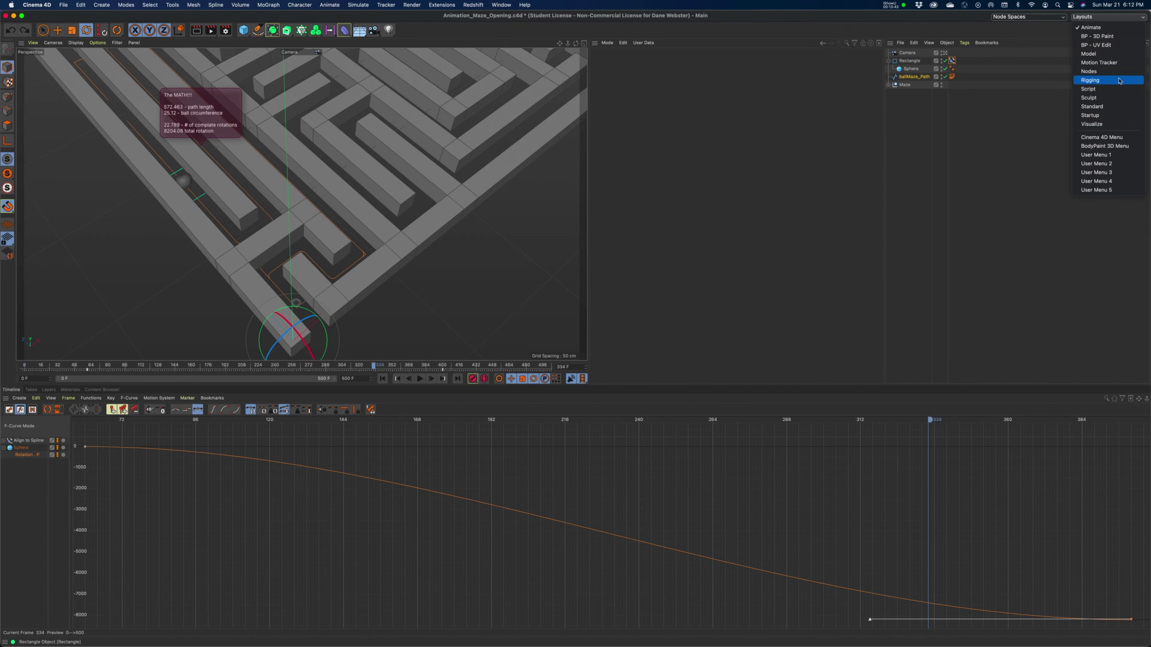
left_click(1017, 174)
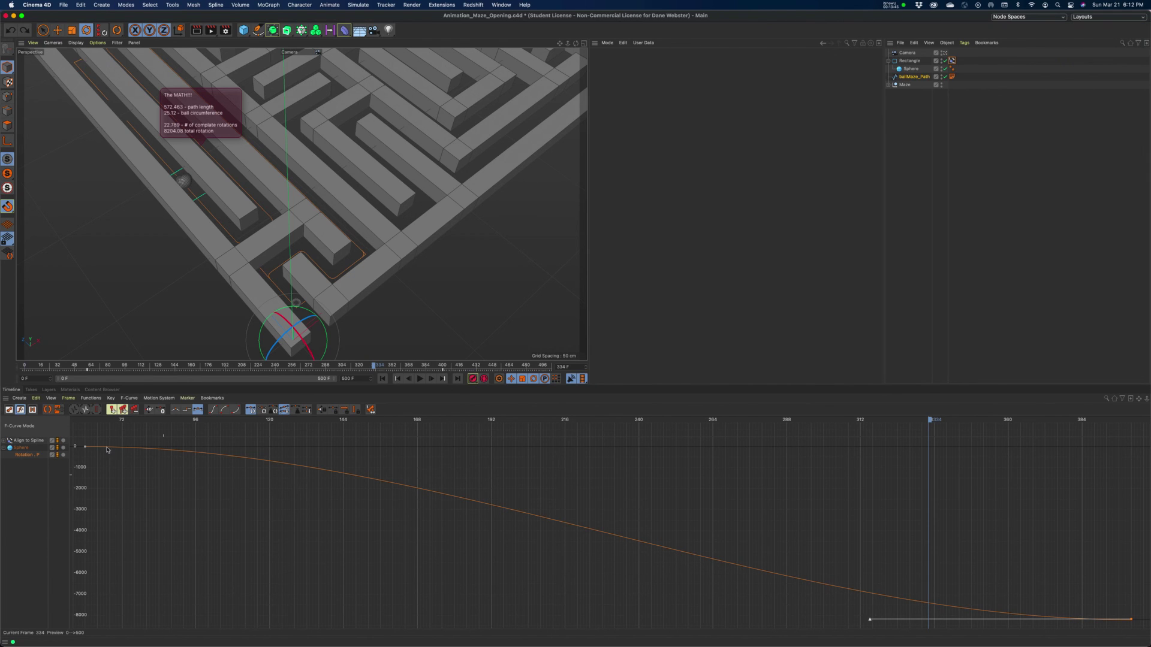
left_click(70, 390)
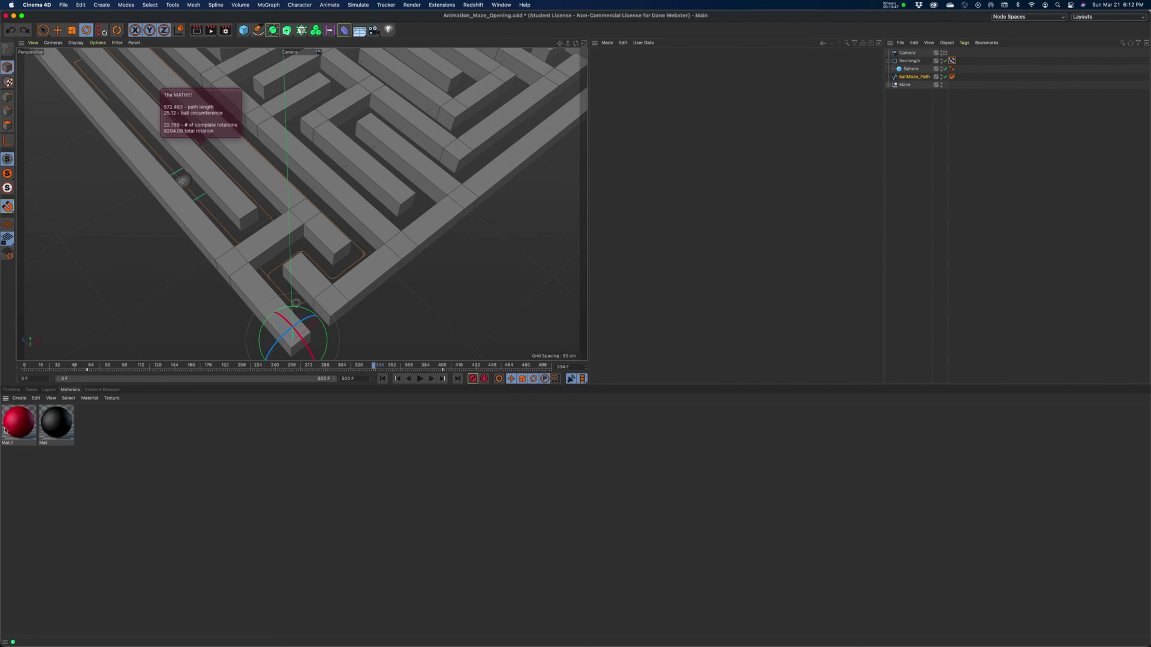
left_click(20, 399)
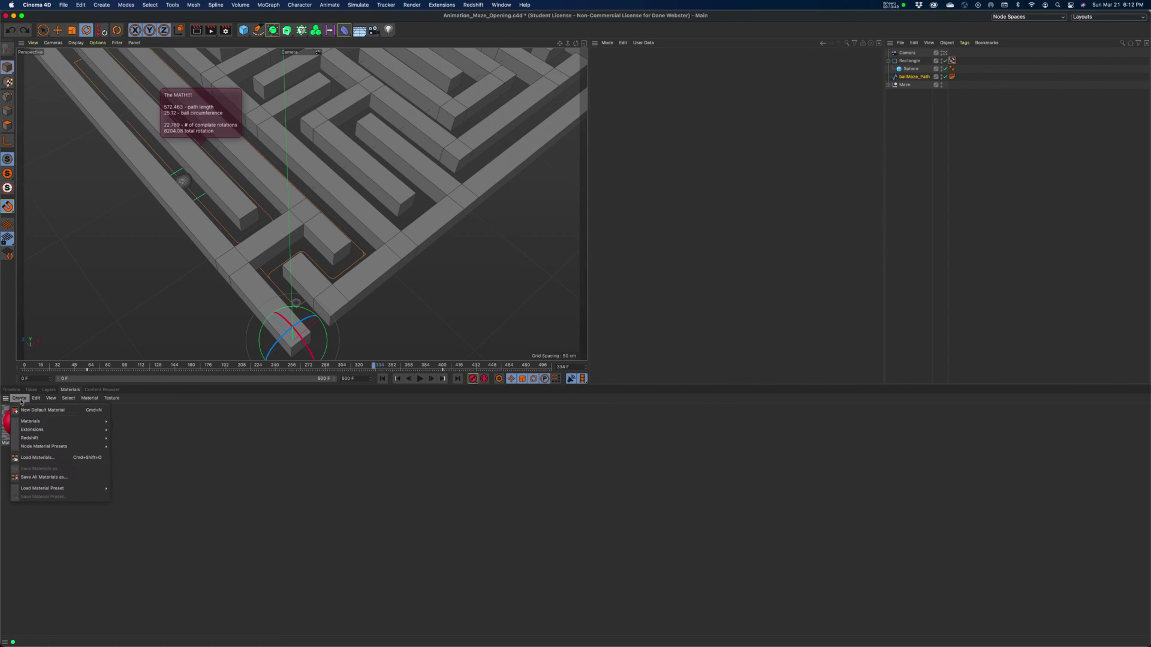
mouse_move(25, 423)
left_click(143, 422)
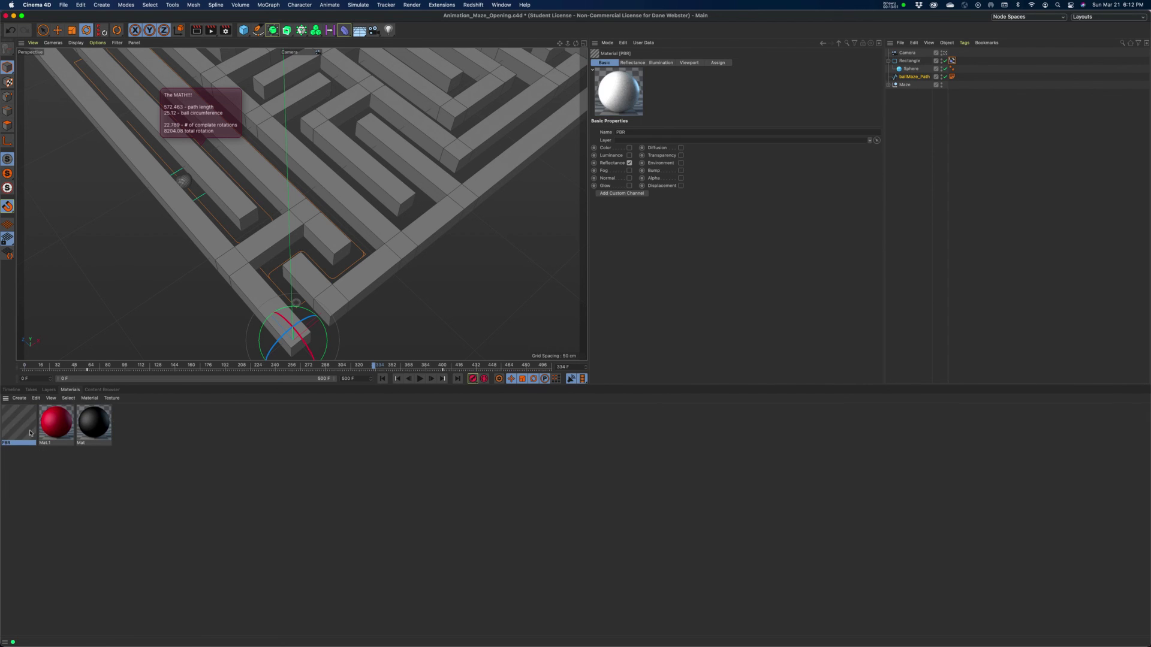
left_click_drag(1056, 65, 917, 80)
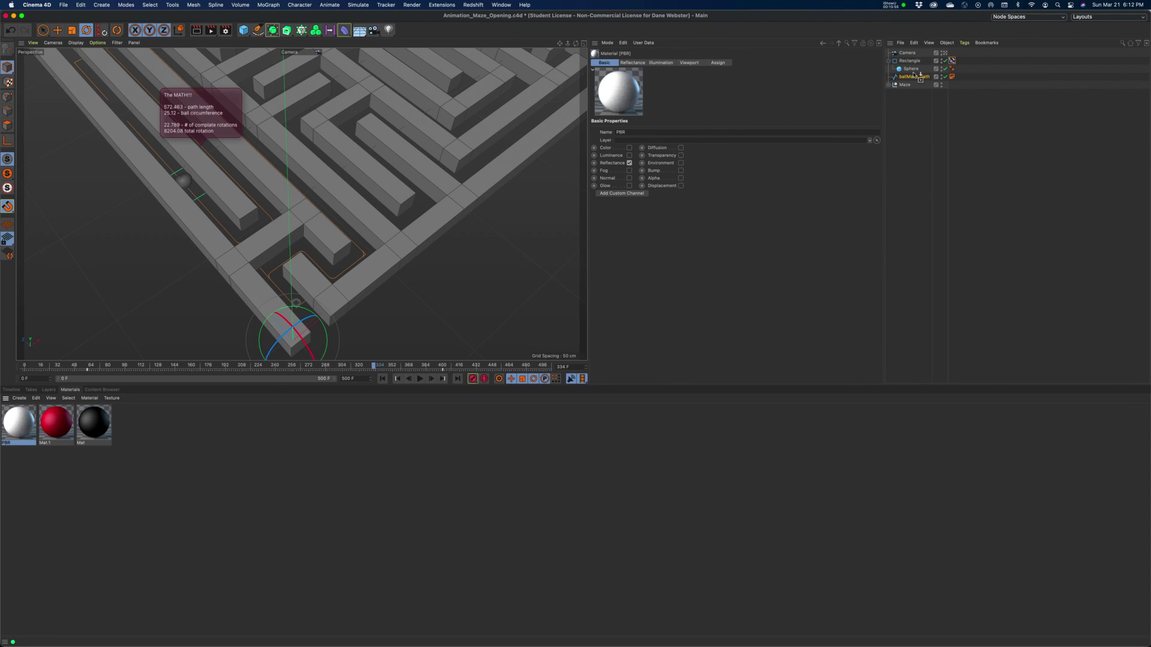
left_click_drag(910, 70, 910, 70)
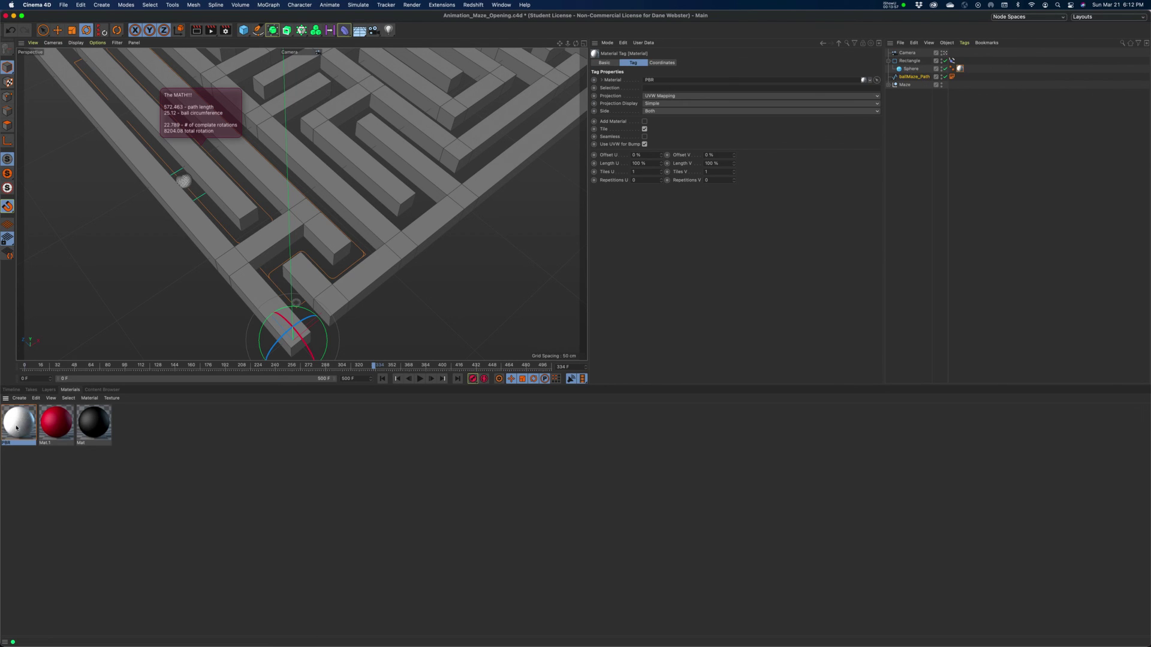
Open the PBR material and load a Checkerboard surface shader as its Default Diffuse layer color texture
double_click(17, 427)
left_click(634, 63)
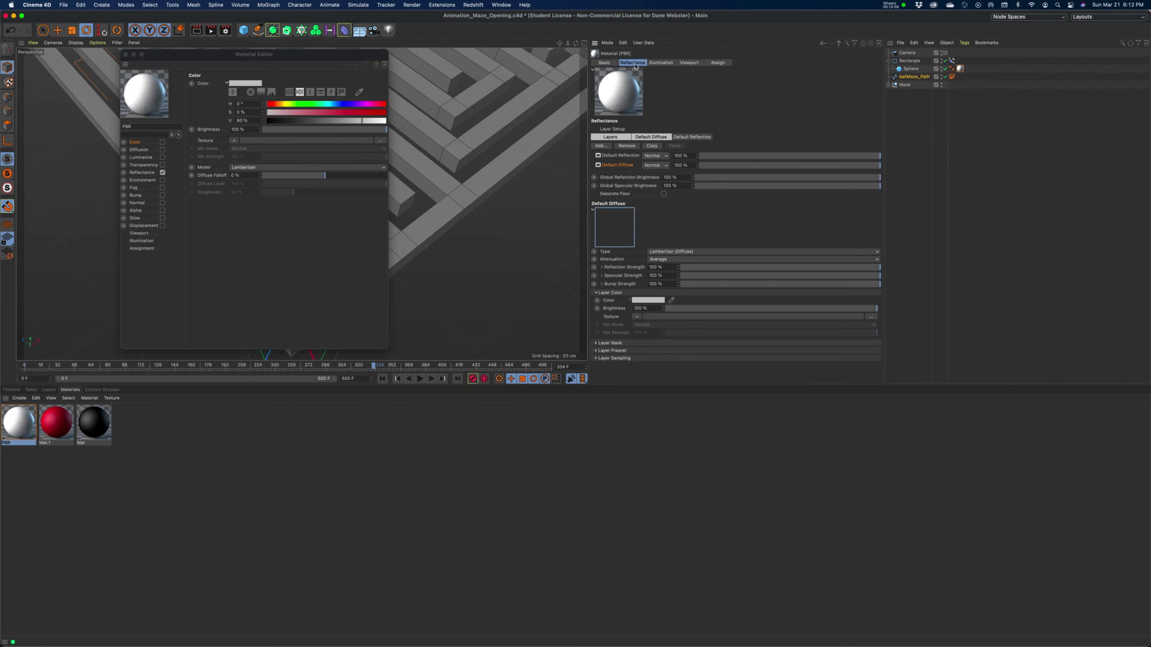
left_click(660, 137)
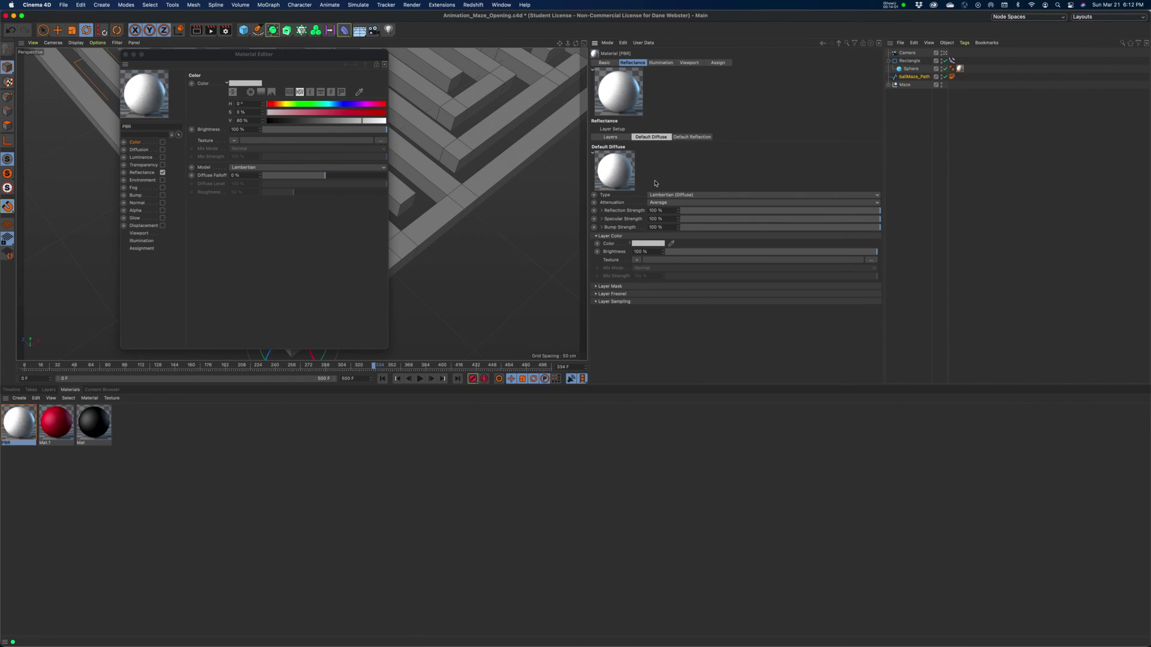
left_click(637, 260)
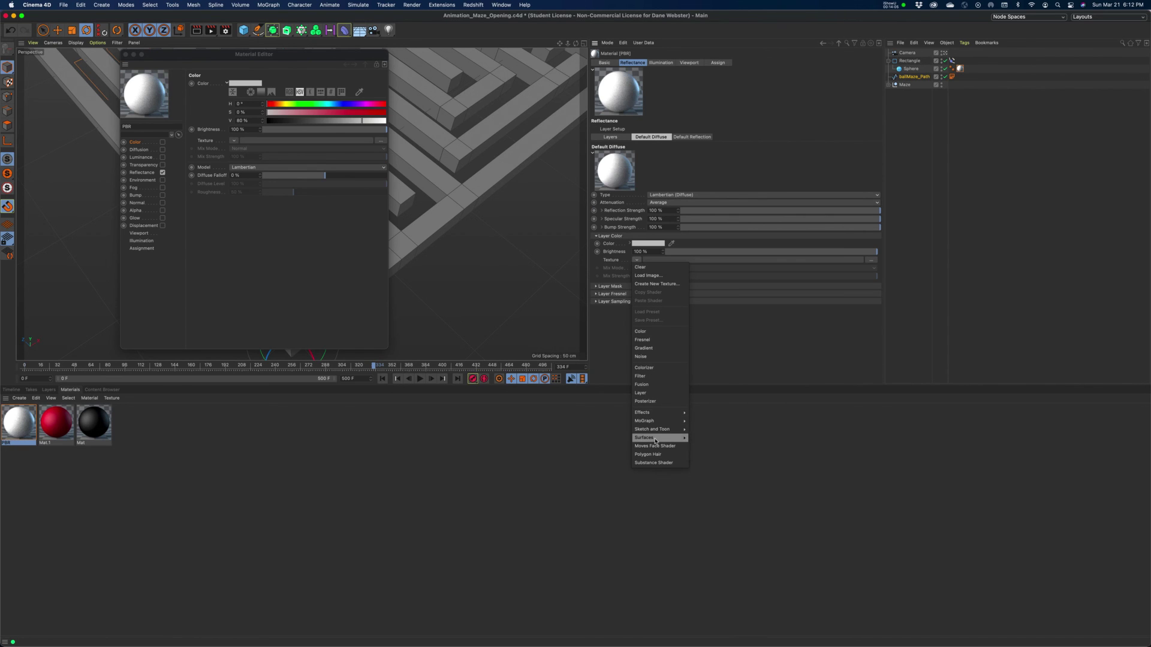
mouse_move(650, 437)
left_click(708, 447)
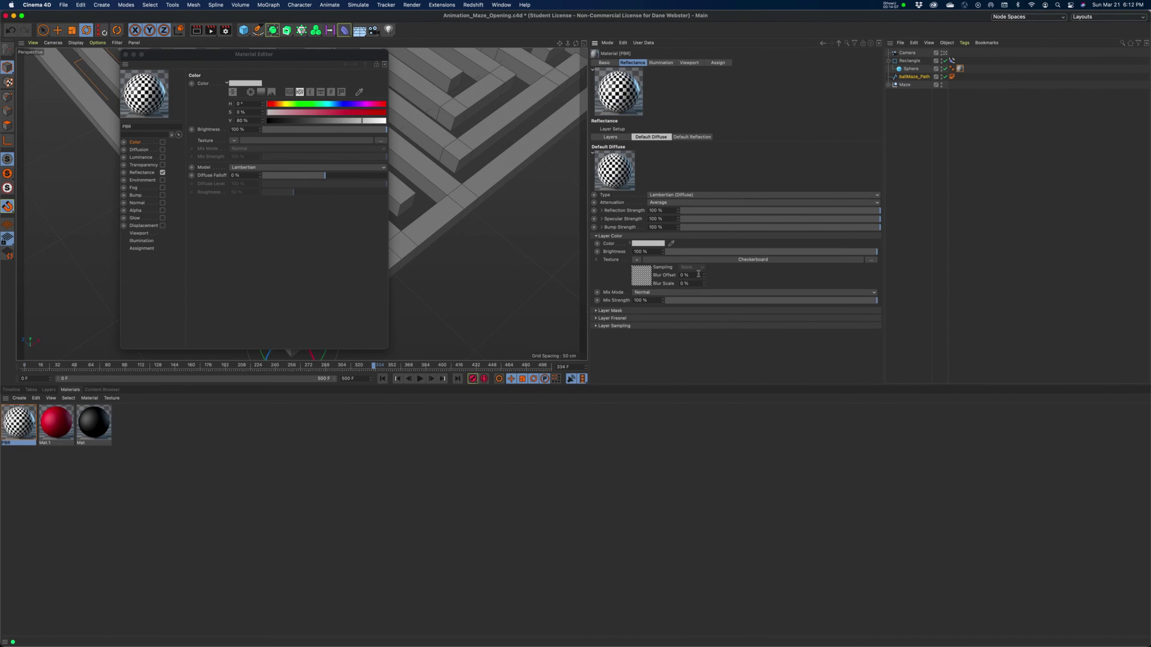
Move the Material Editor off the maze view and display the viewport shaded without edge lines
left_click_drag(199, 54, 468, 291)
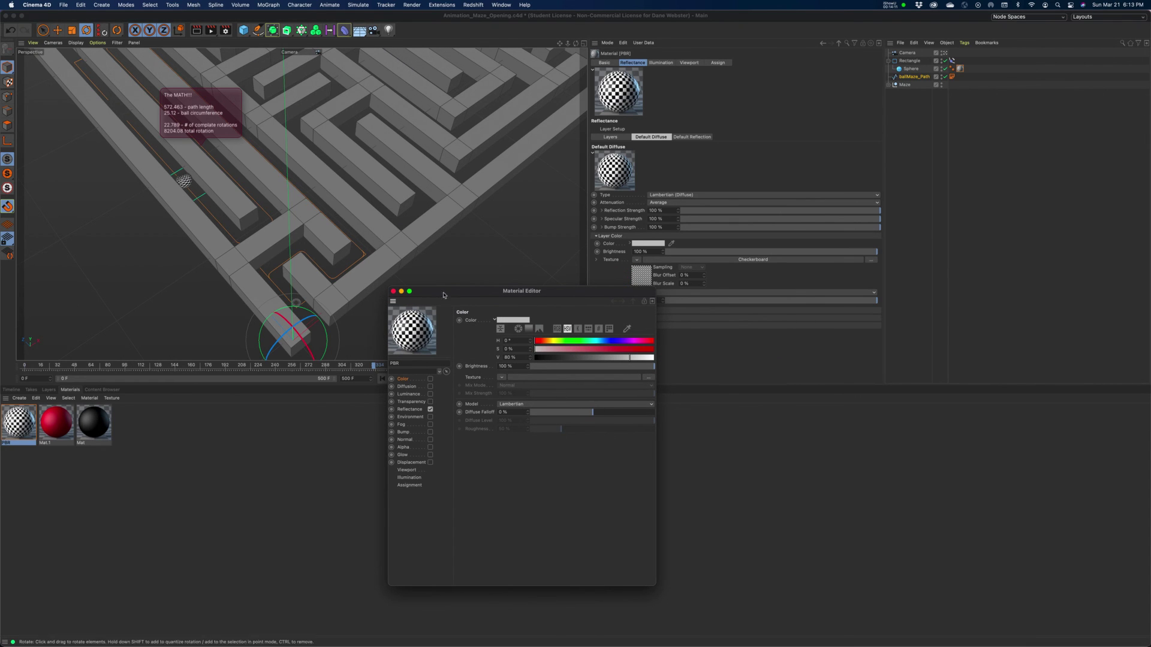
left_click(98, 43)
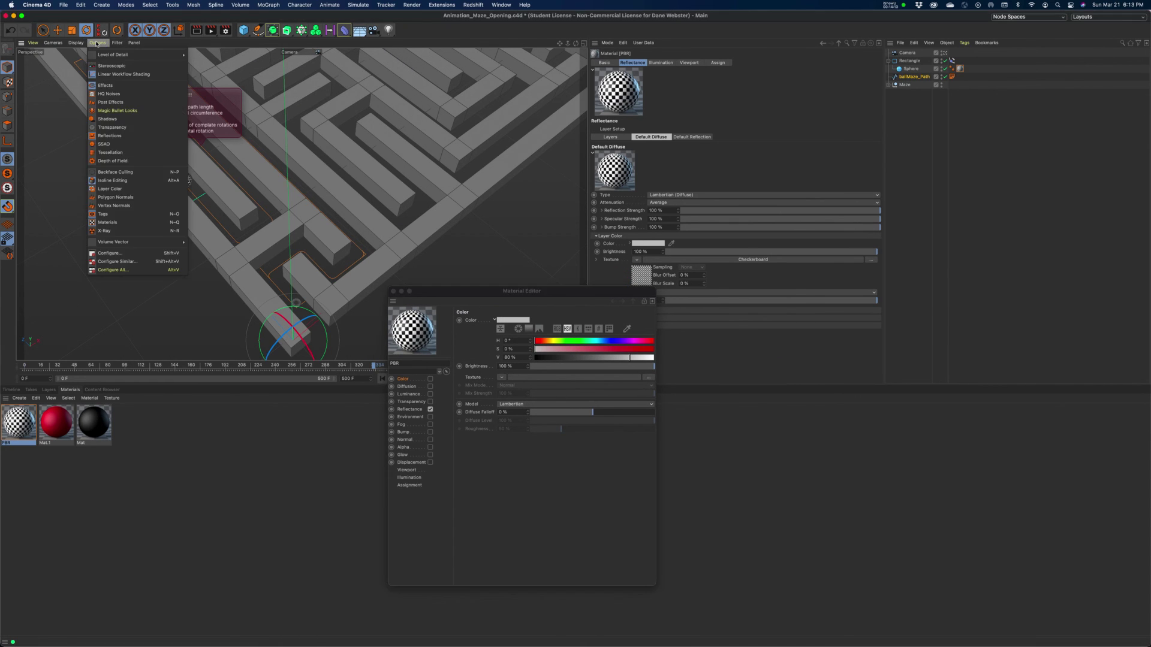
left_click(85, 55)
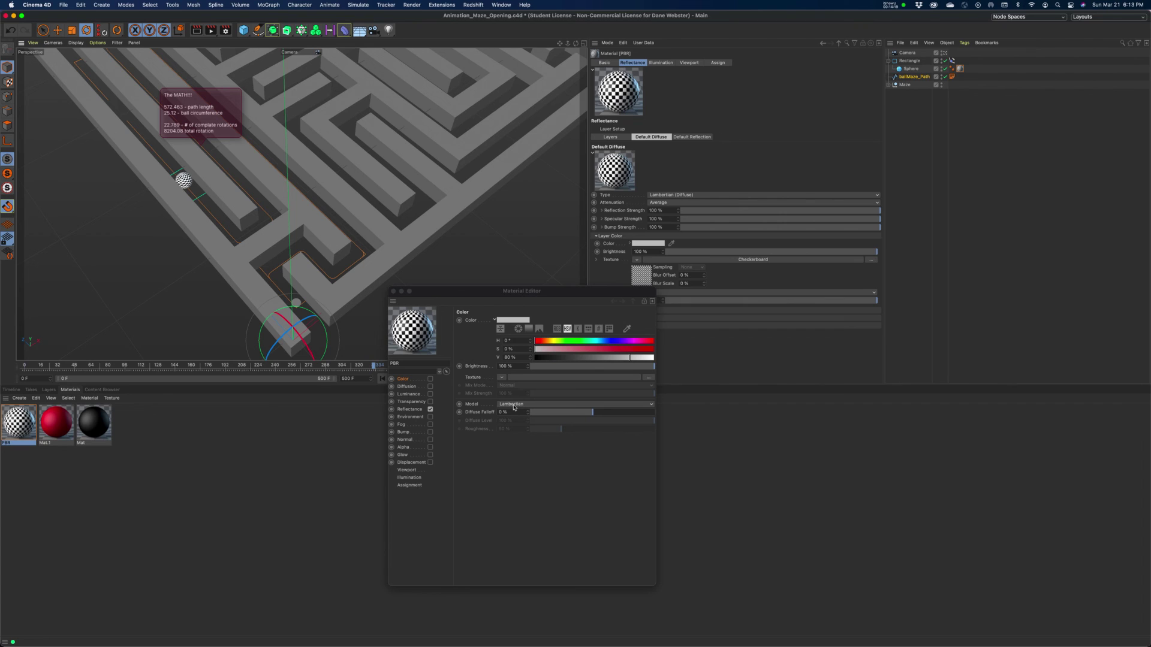
Set the Checkerboard shader's U and V Frequency to 4 in the Reflectance channel and close the Material Editor
left_click(502, 378)
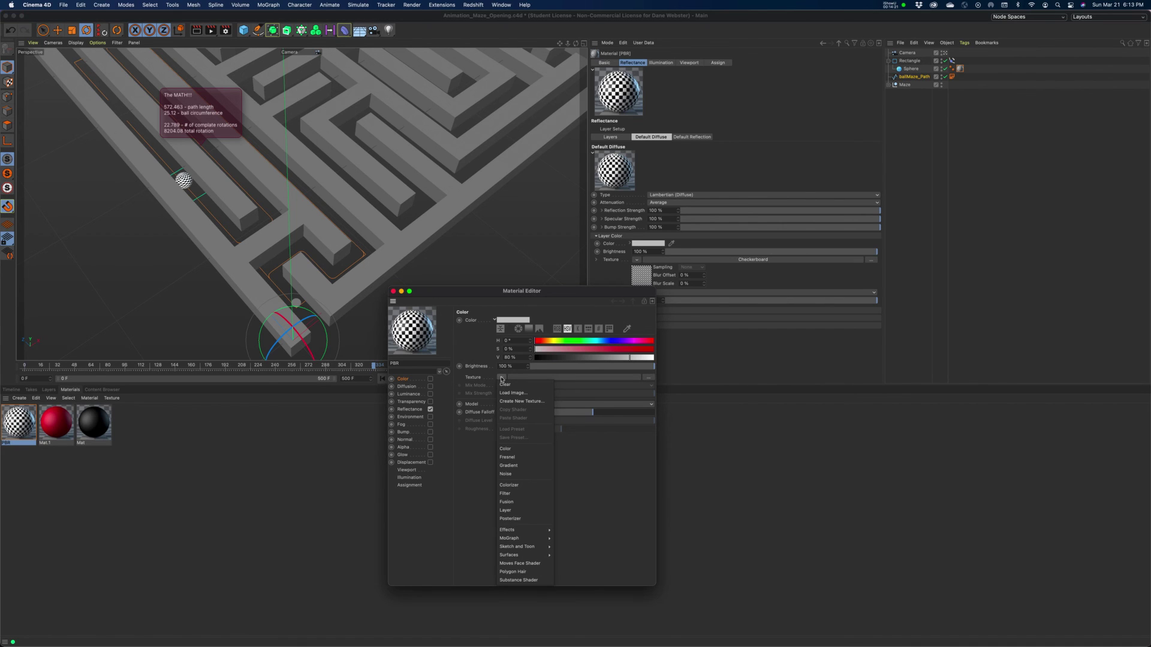
left_click(411, 409)
left_click(411, 409)
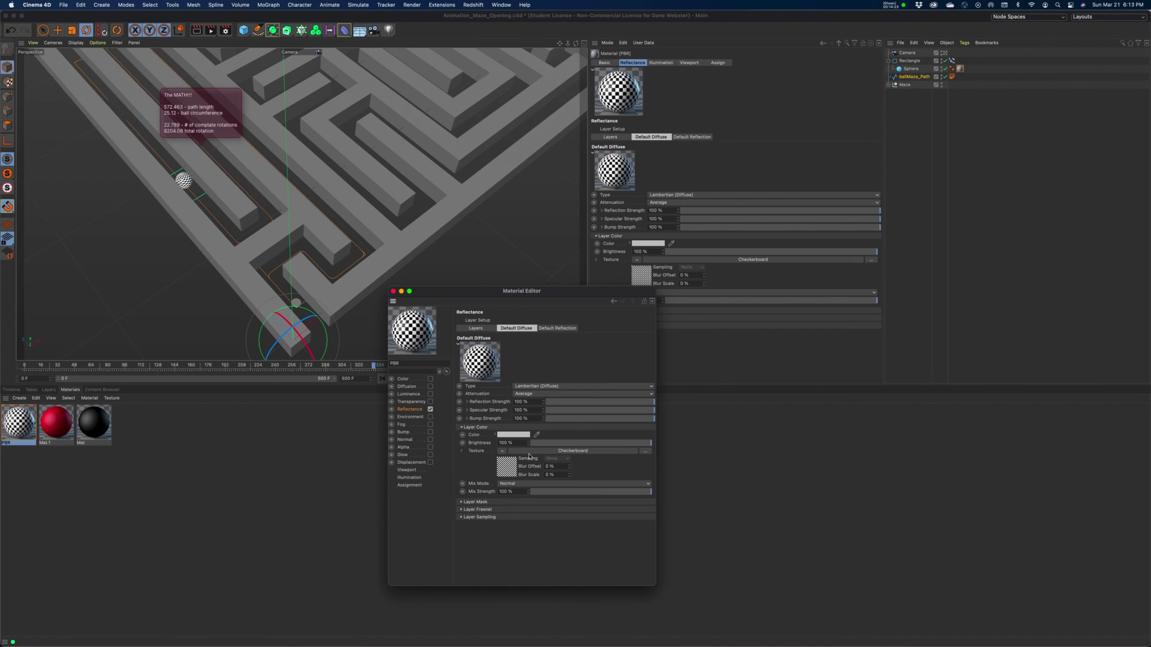
left_click(554, 454)
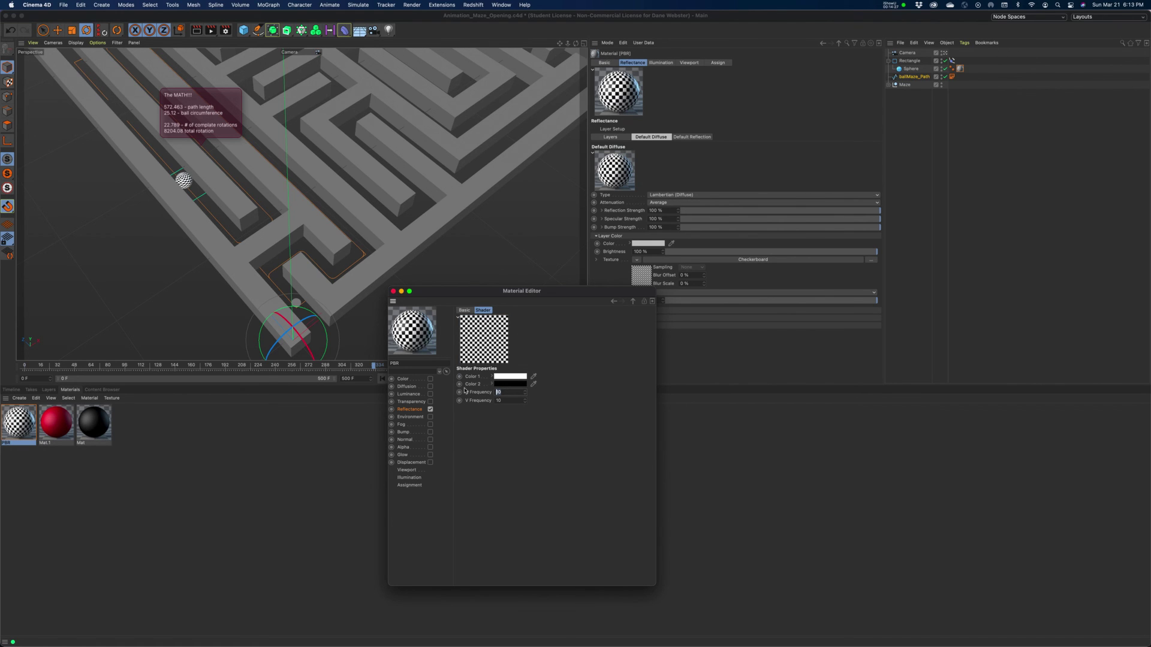
type("4")
key("Tab")
type("4")
key("Return")
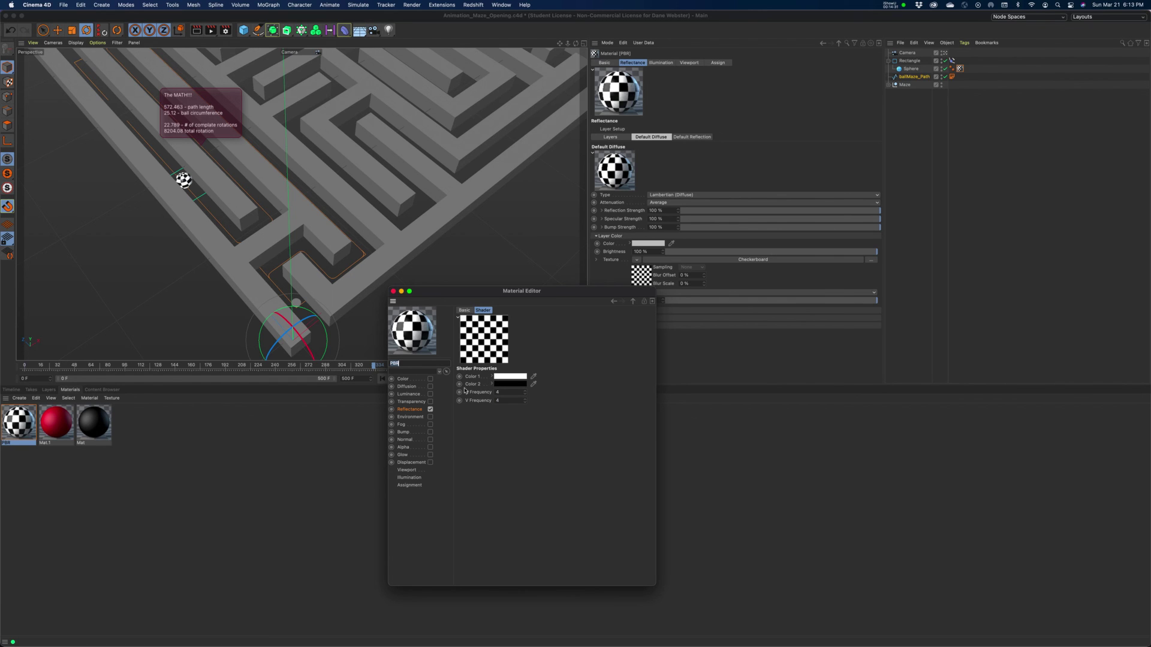
left_click(395, 293)
Return to the start of the animation and play it to check the checkered ball's rolling
left_click(382, 379)
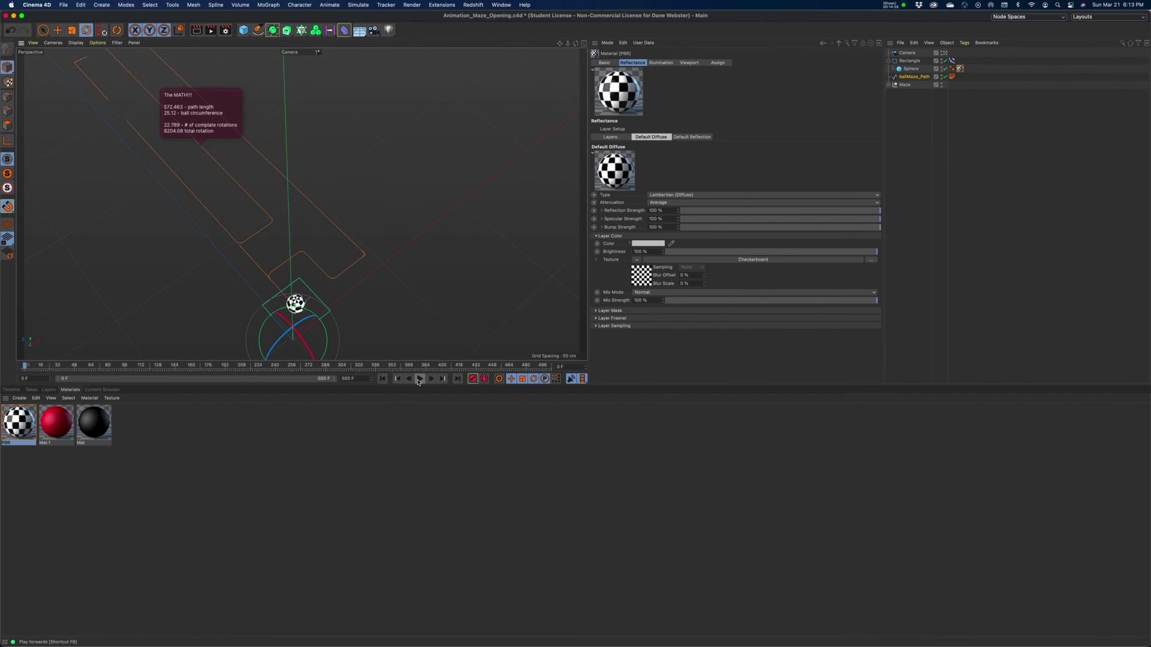
left_click(420, 378)
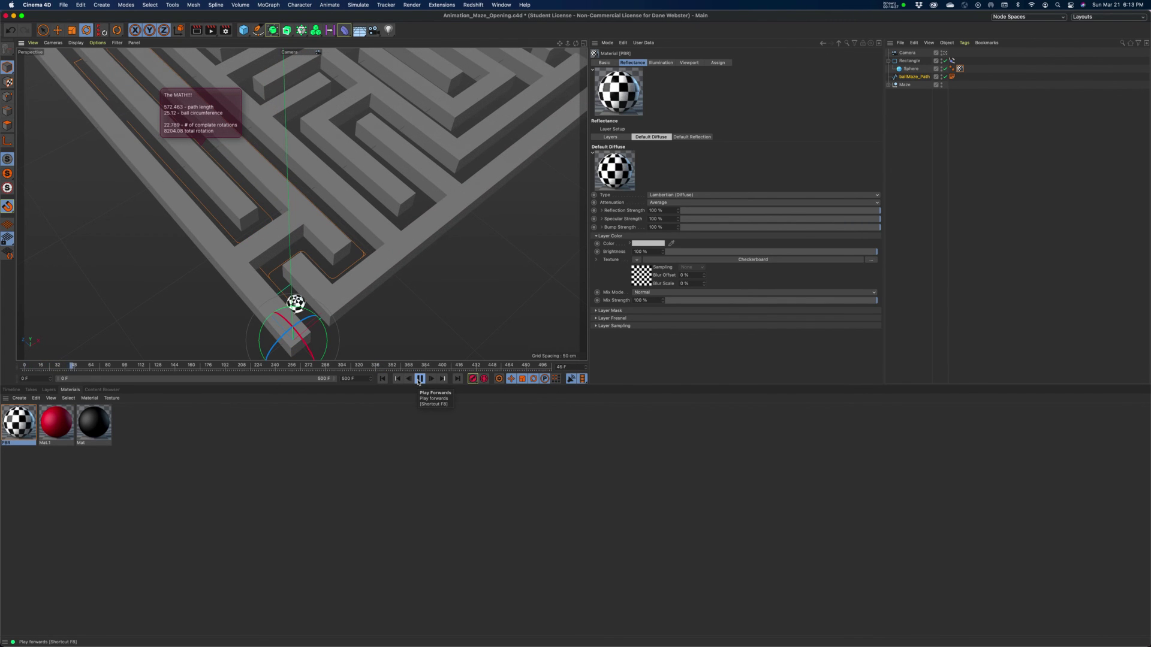